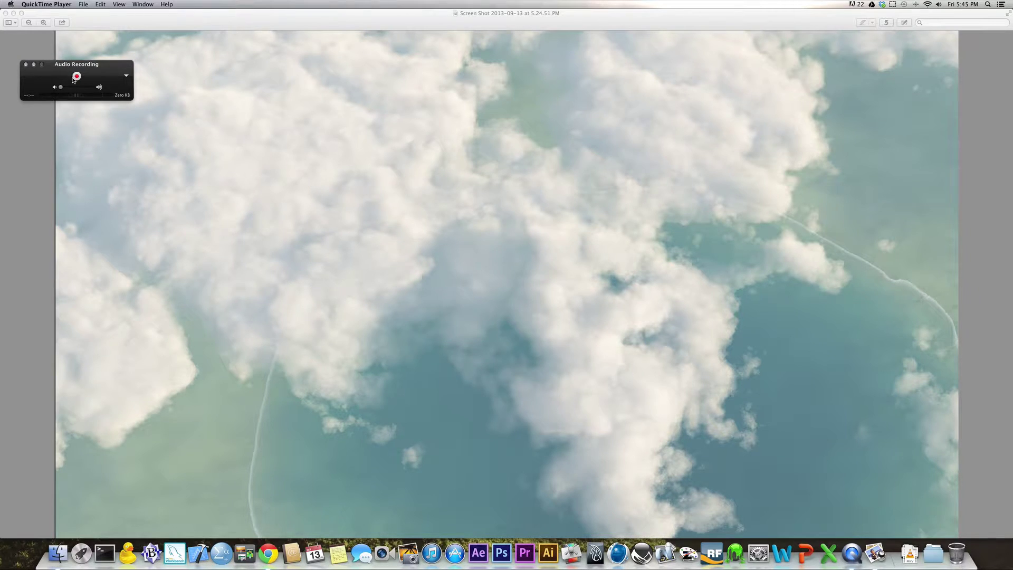
Start the audio recording, hide the recorder windows and restore the cloud reference screenshot
left_click(75, 78)
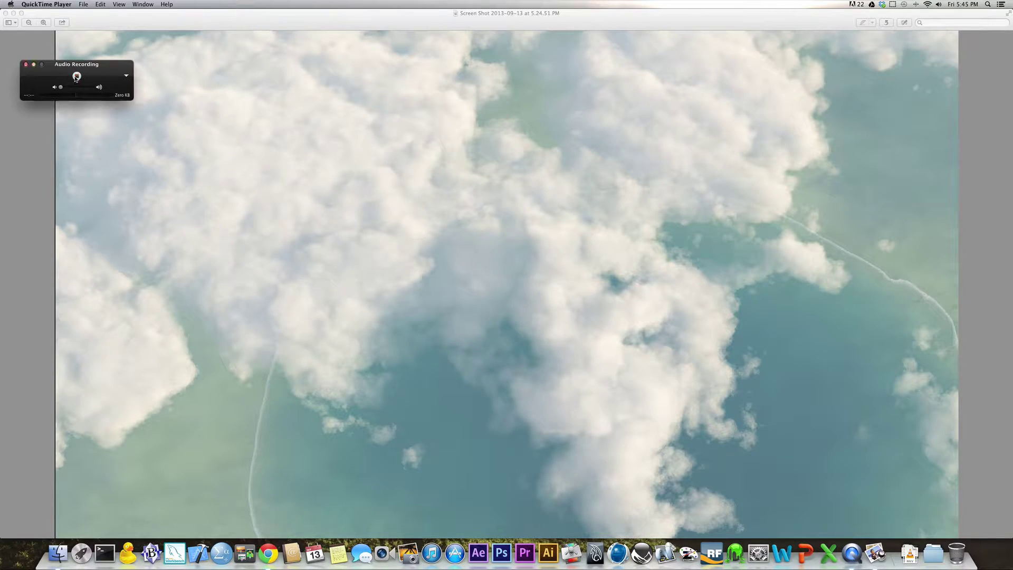
left_click(33, 65)
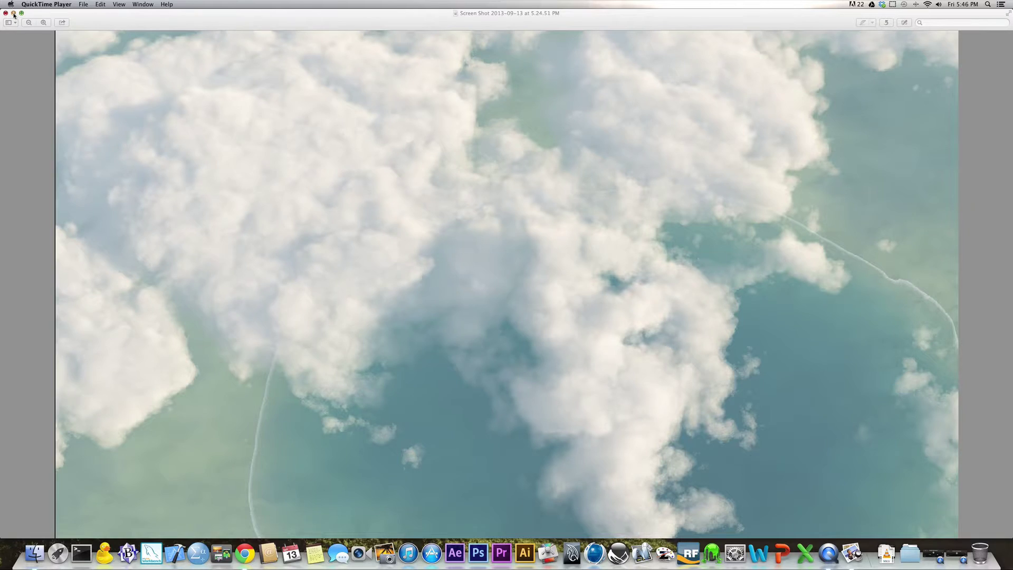
left_click(14, 13)
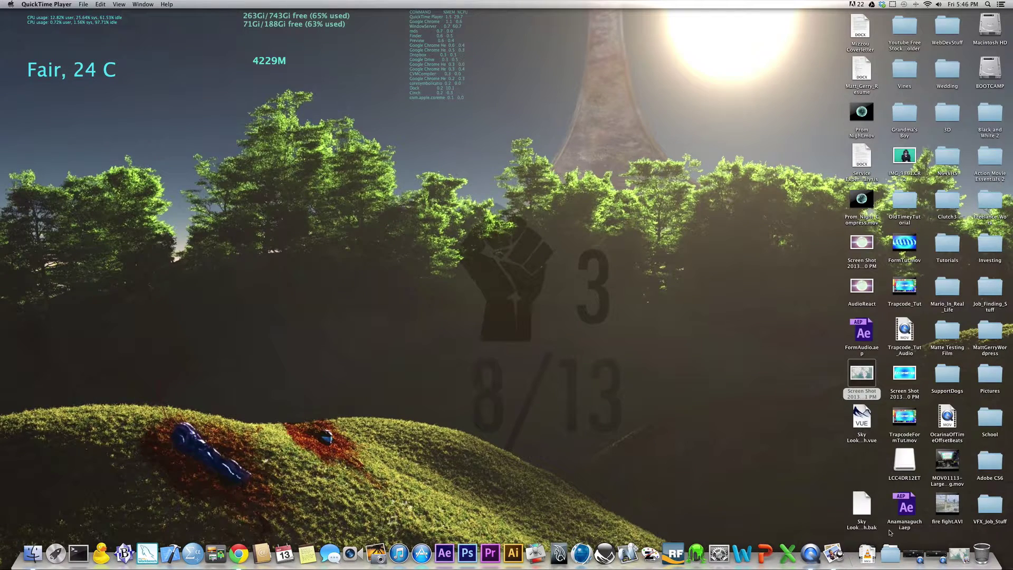
left_click(959, 554)
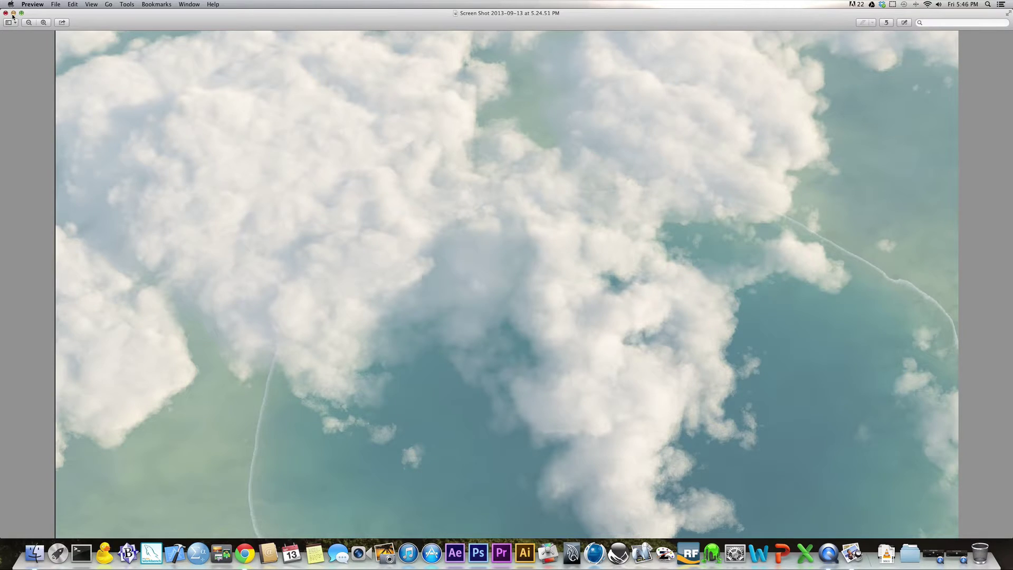
Launch Vue 10 xStream on a new scene with only ground, main camera and sun light
left_click(13, 13)
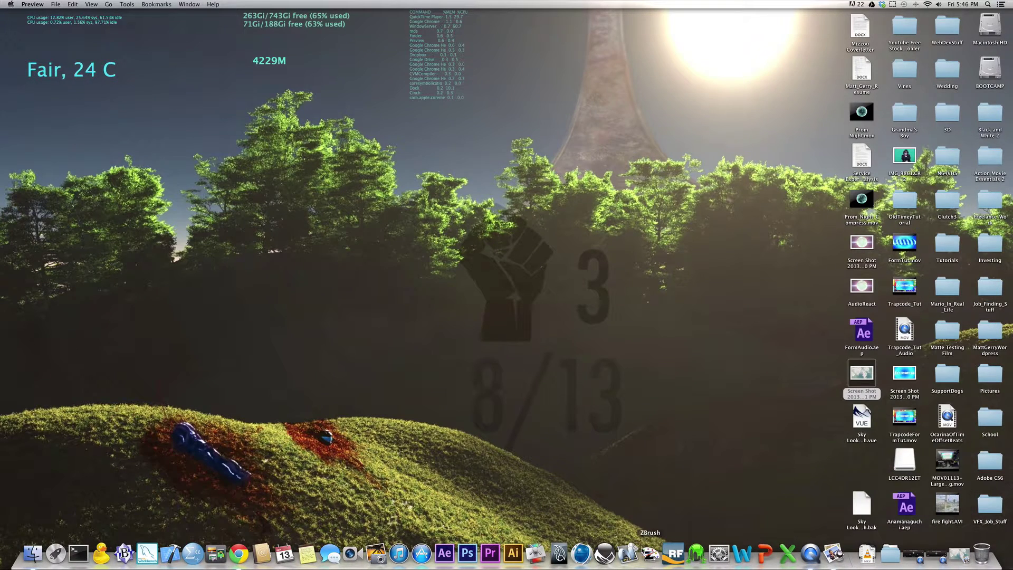
left_click(604, 553)
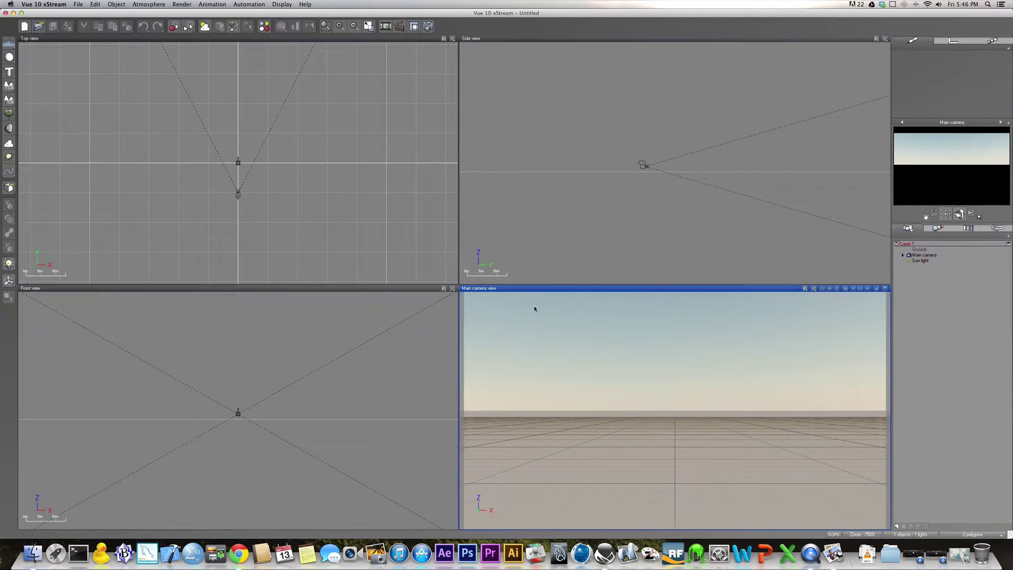
left_click(918, 249)
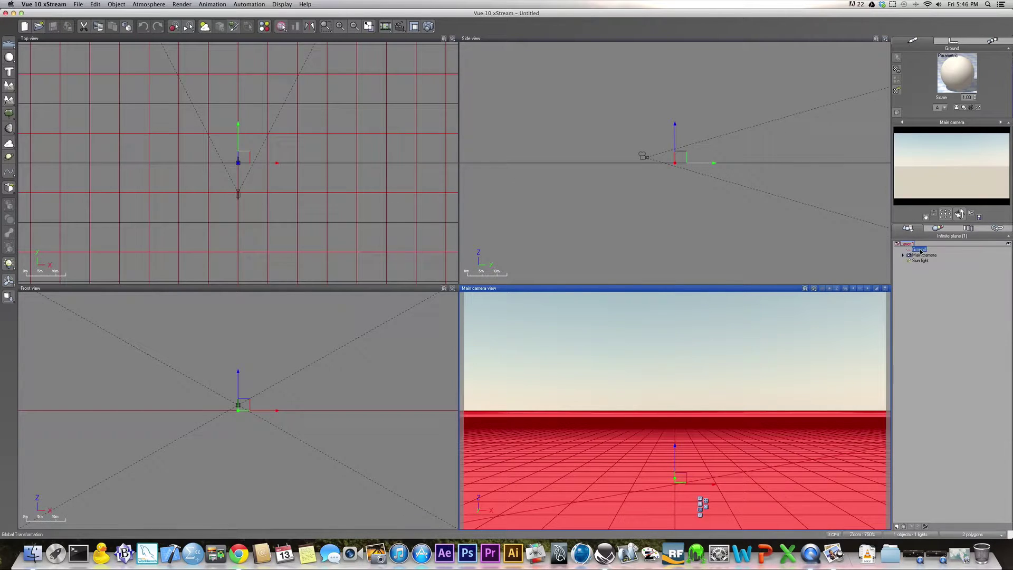
left_click(923, 256)
left_click(921, 261)
left_click(347, 157)
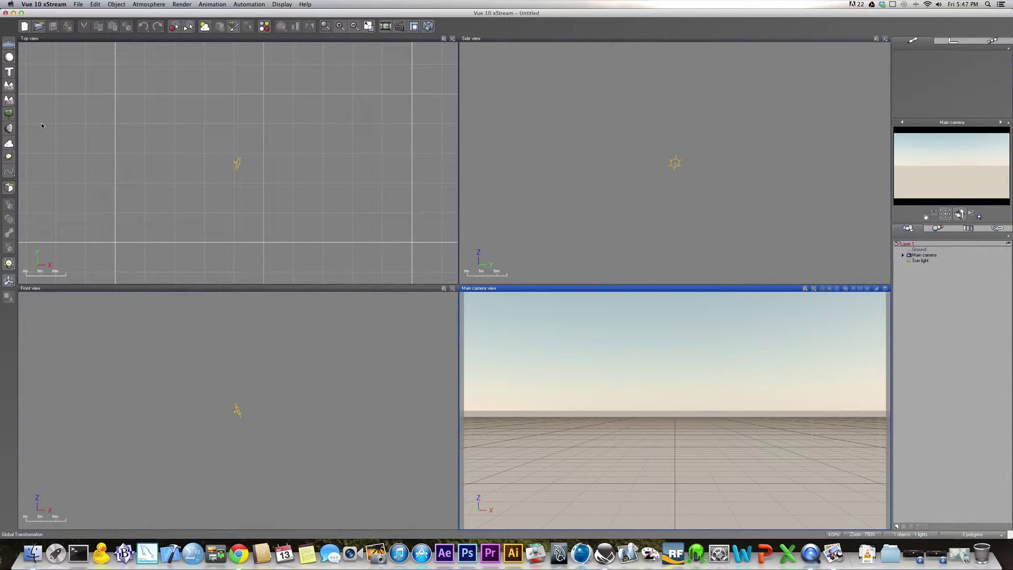
Create a procedural terrain using the Mountain Flat infinite terrain model
right_click(12, 103)
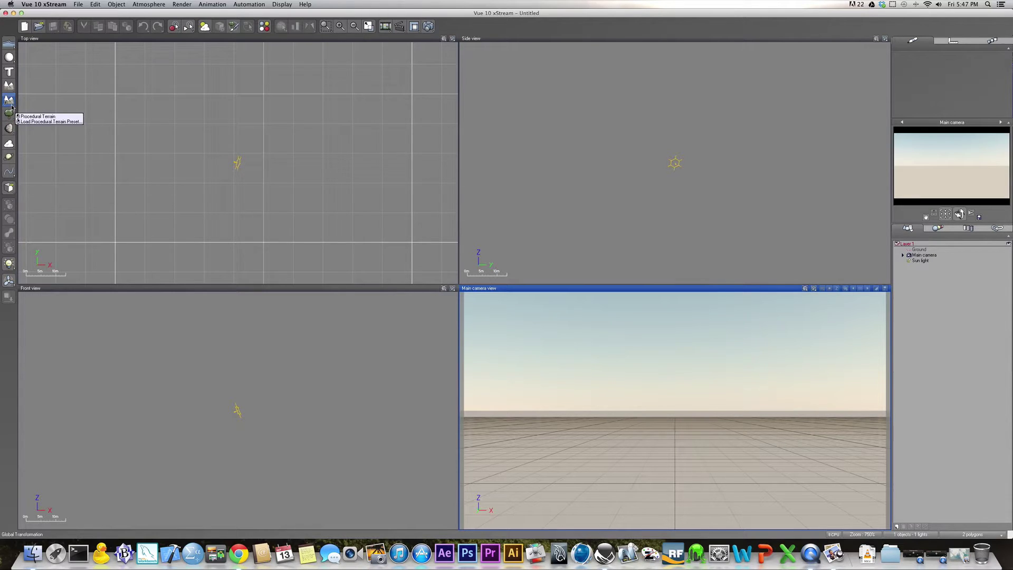
left_click(28, 107)
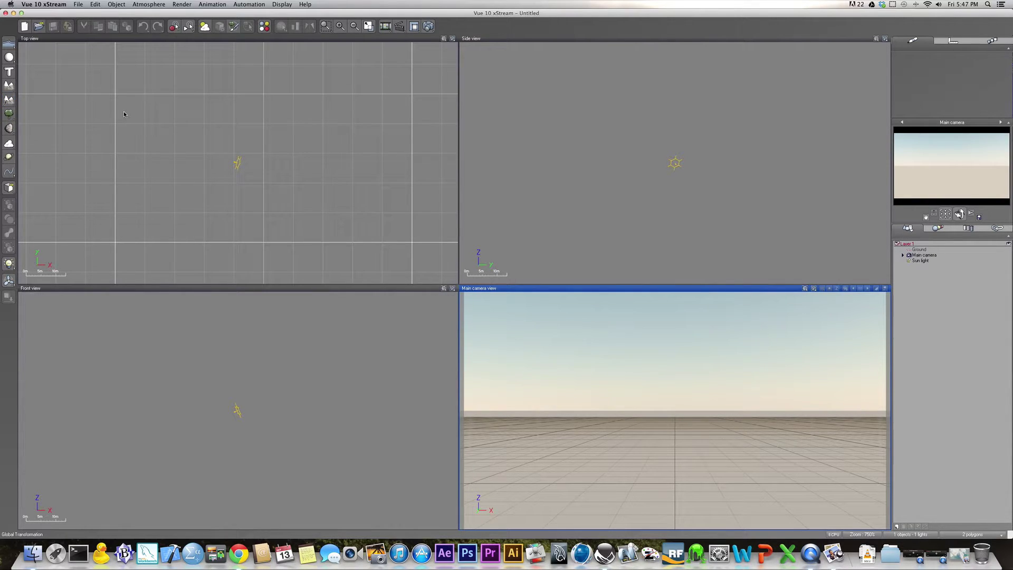
left_click(7, 105)
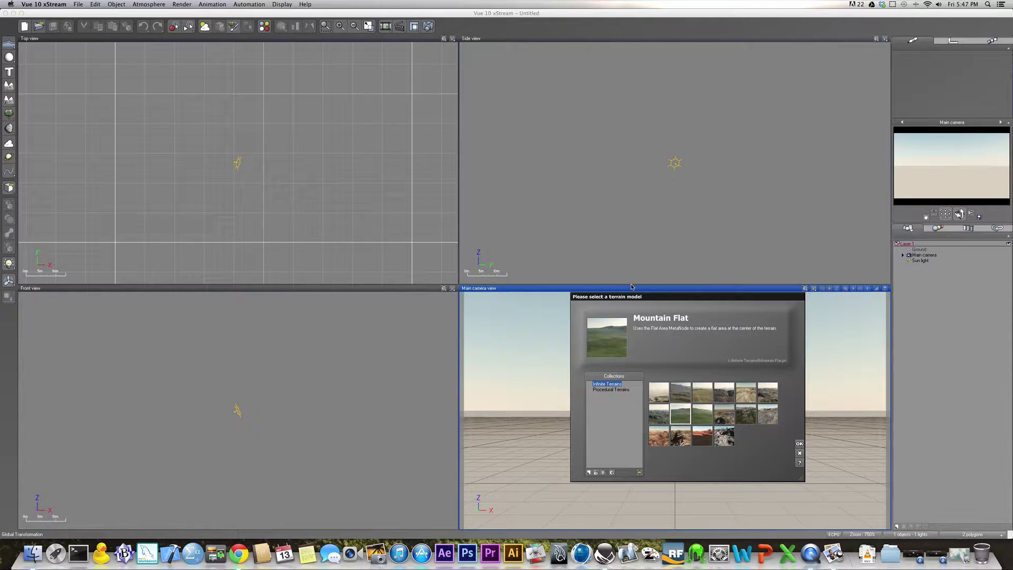
left_click_drag(634, 301, 372, 124)
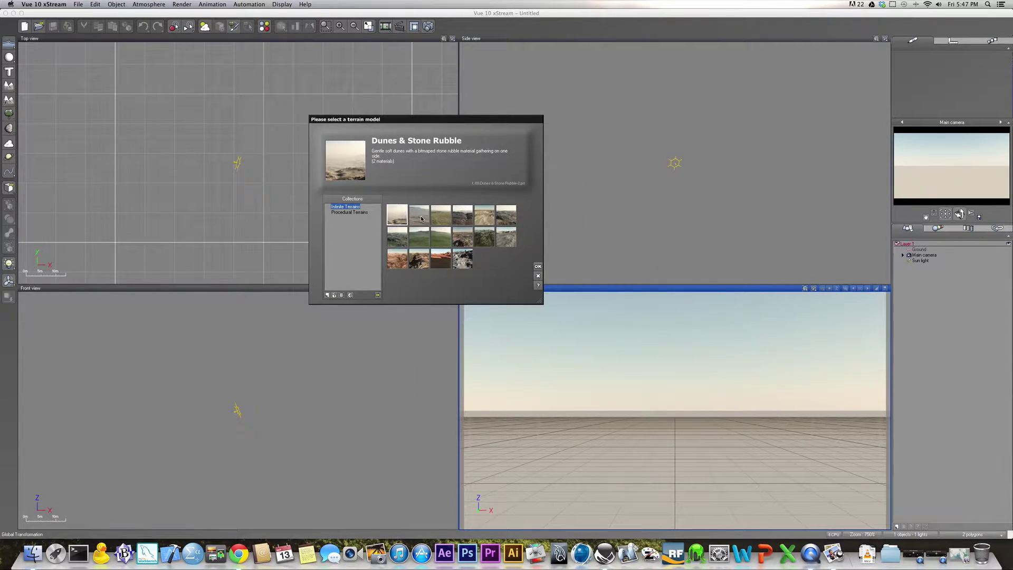
left_click(491, 218)
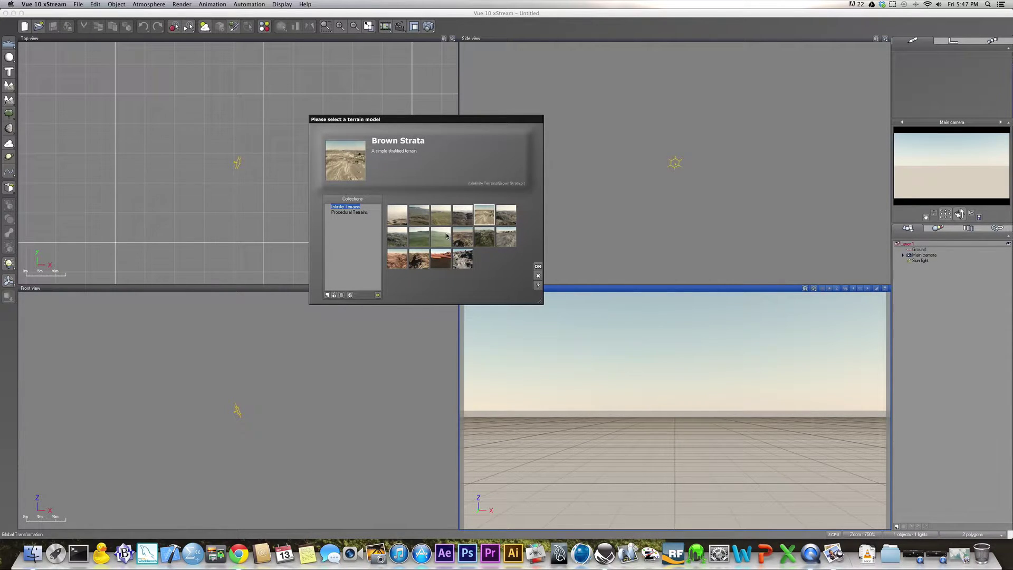
left_click(427, 234)
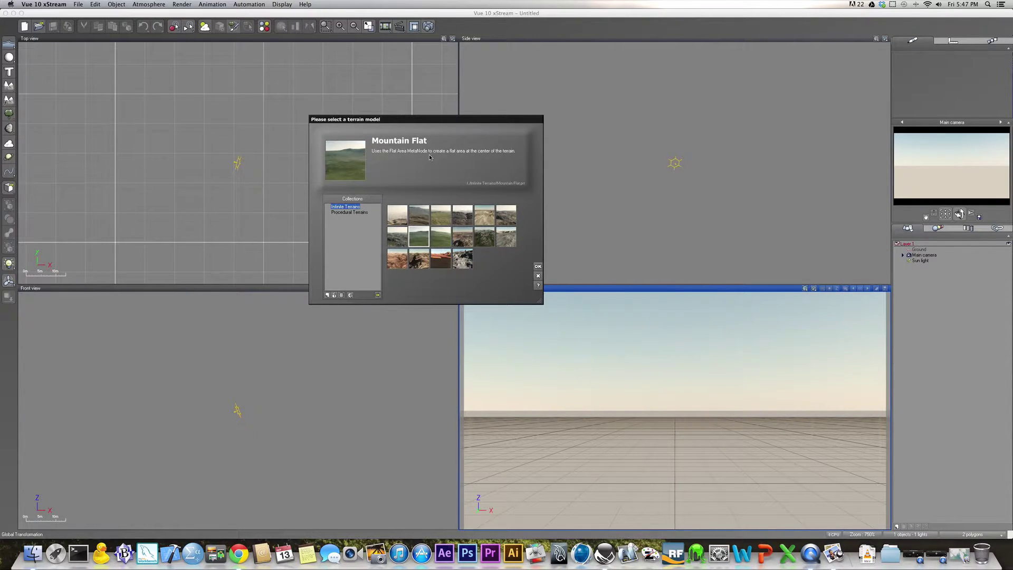
left_click(537, 266)
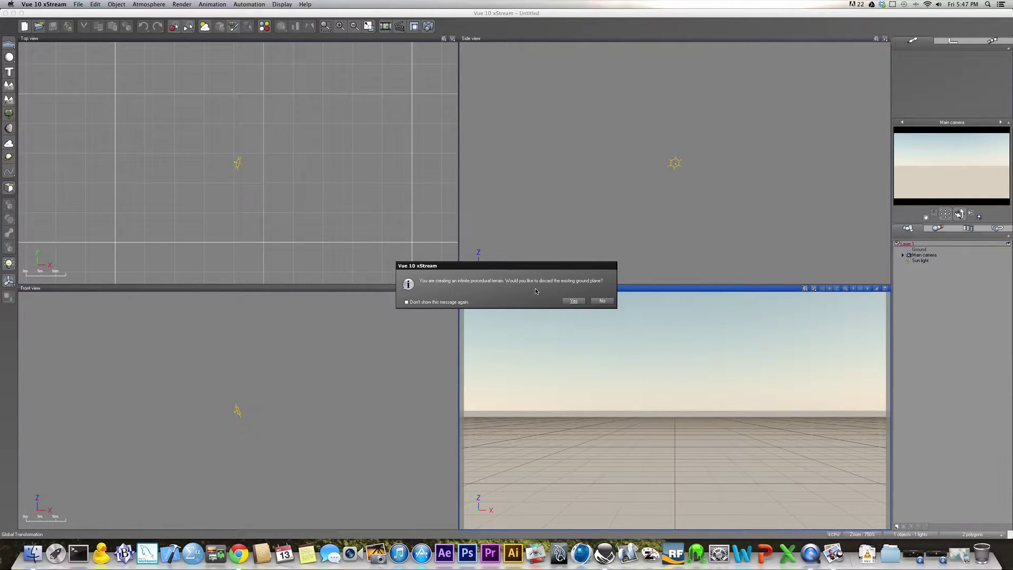
Discard the old ground plane and add a sea level with the Mountain Flat terrain
left_click(573, 302)
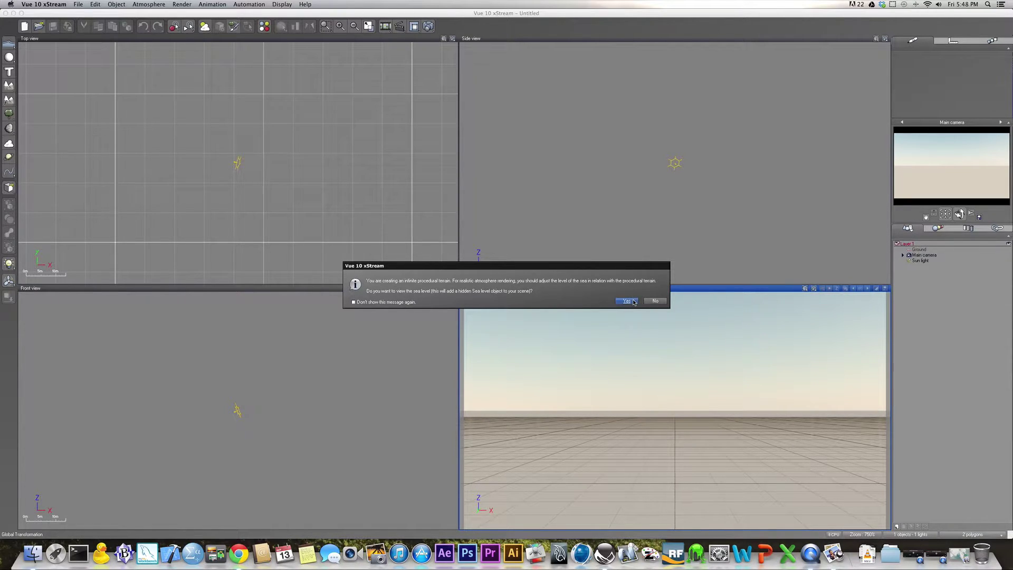
left_click(628, 301)
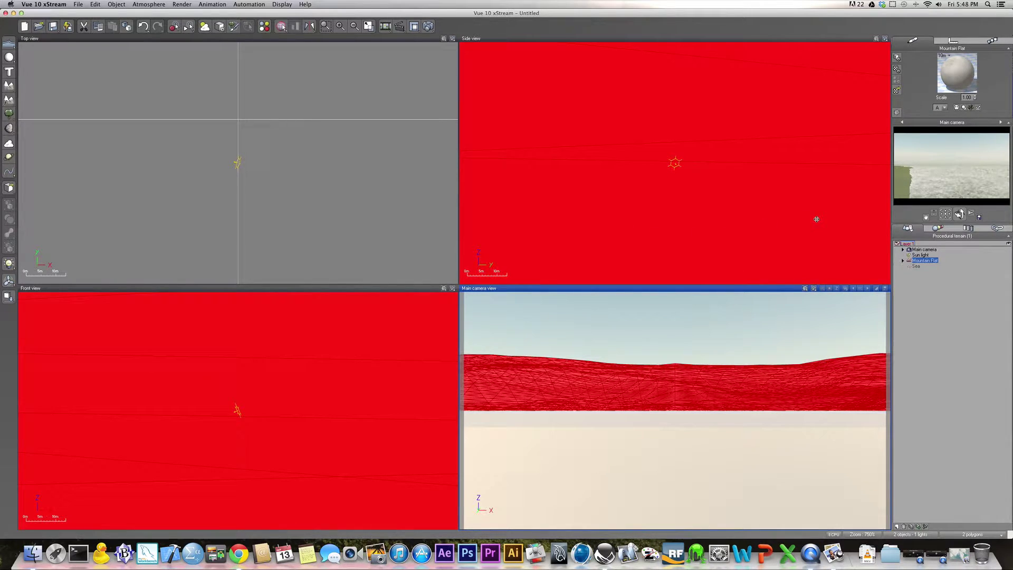
right_click(914, 174)
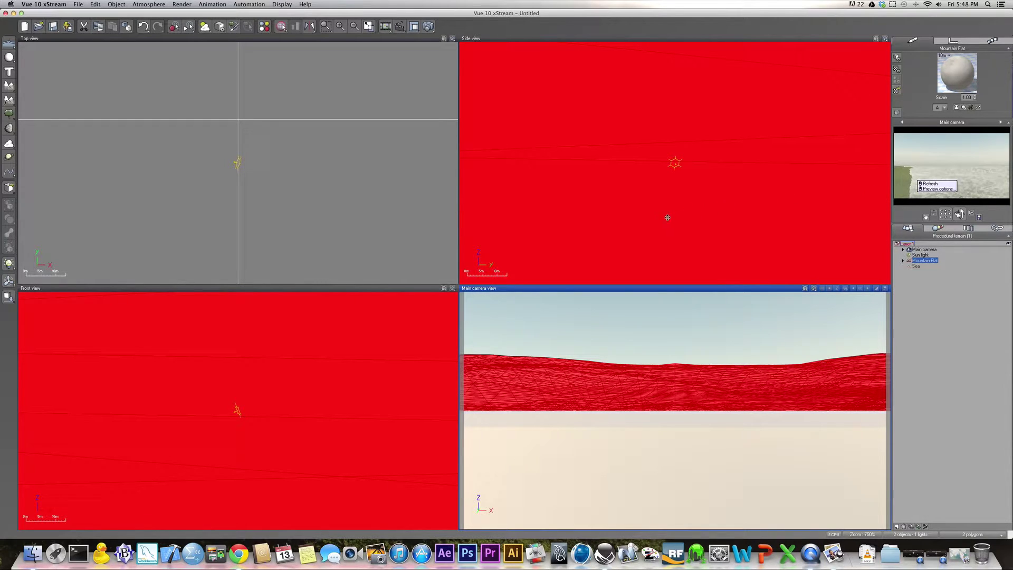
left_click(349, 170)
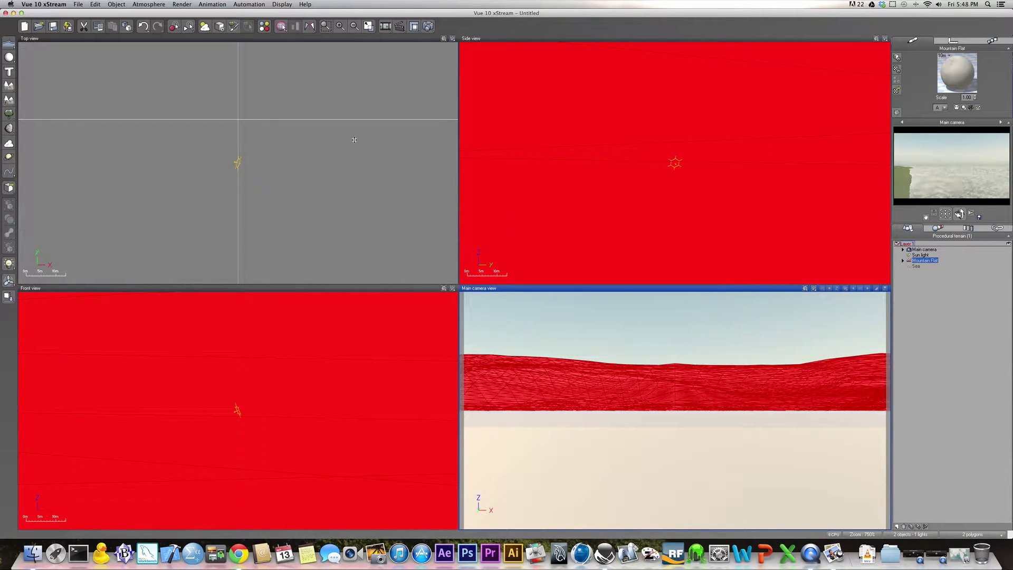
Set the Default atmosphere's lighting model to Global radiosity and show its Clouds tab
left_click(205, 27)
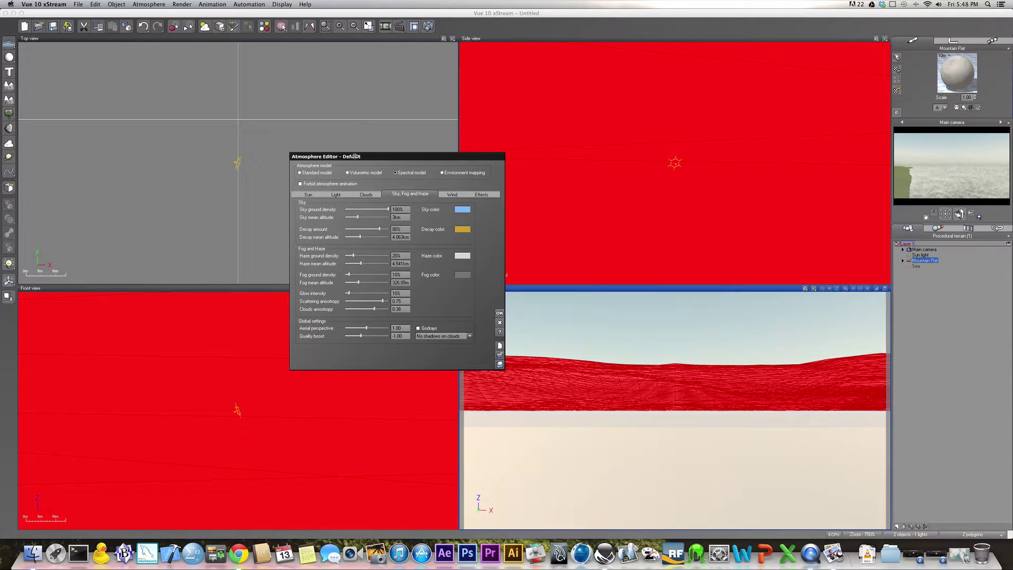
left_click_drag(355, 156, 327, 96)
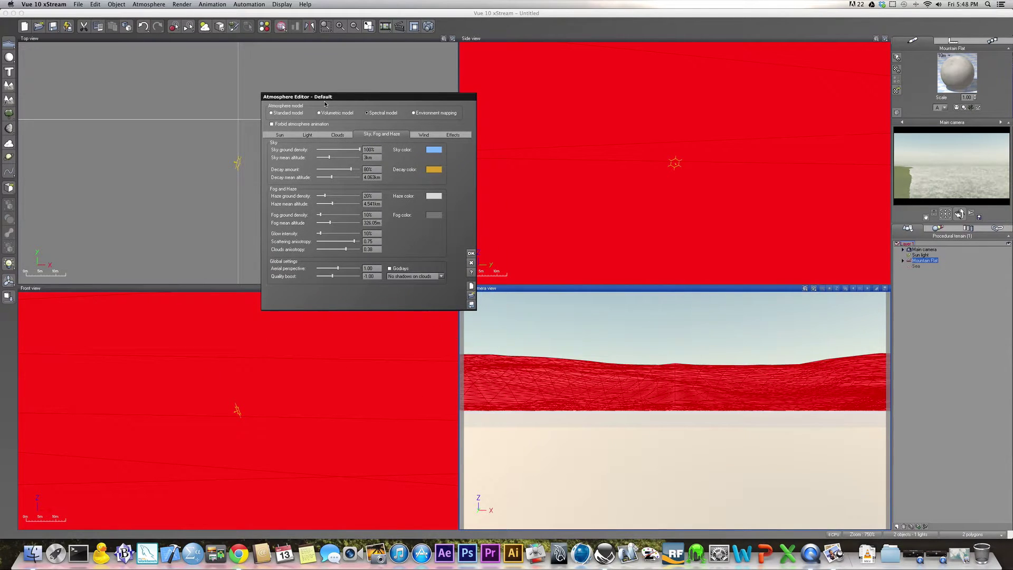
left_click(309, 135)
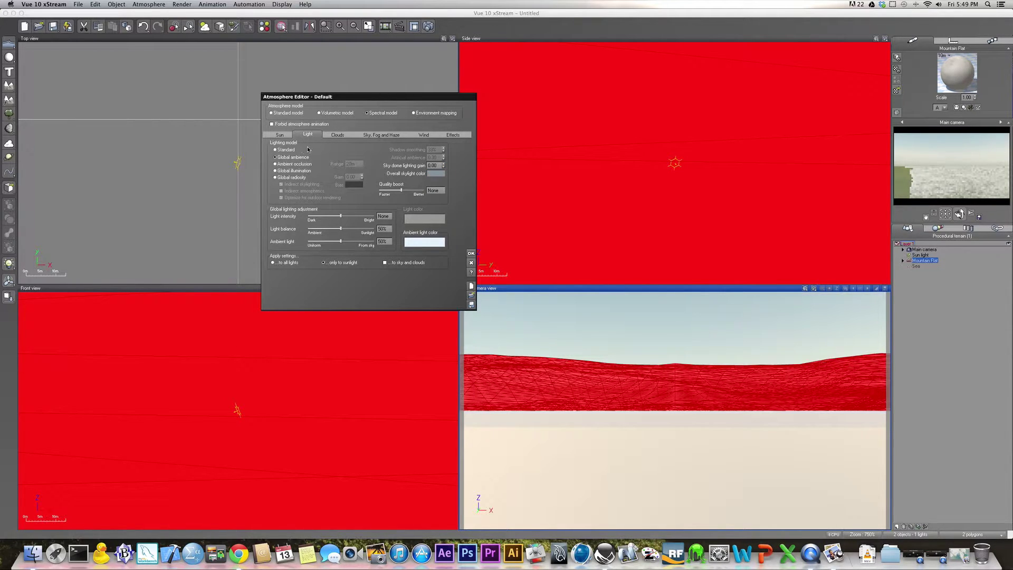
left_click(275, 178)
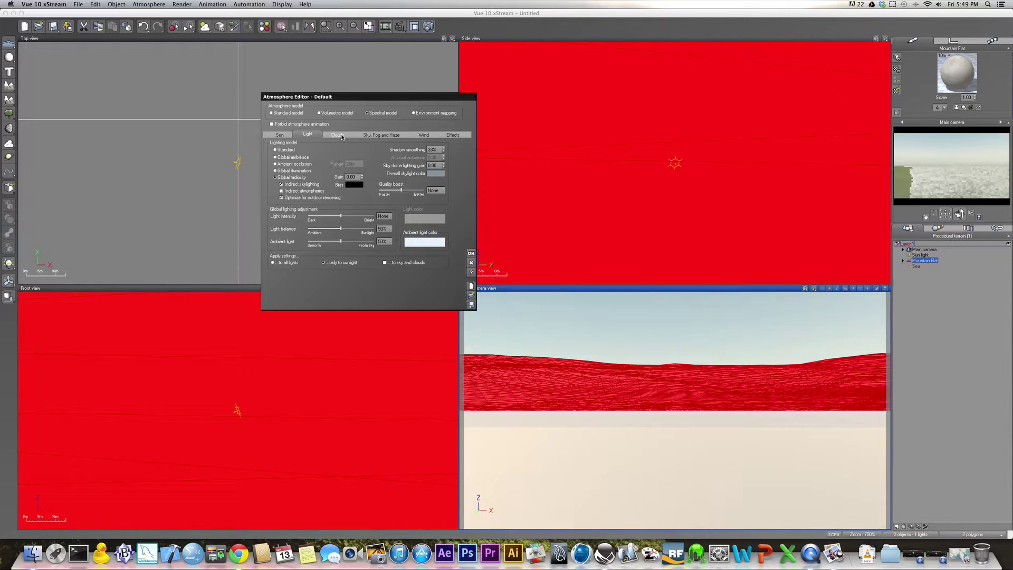
left_click(340, 135)
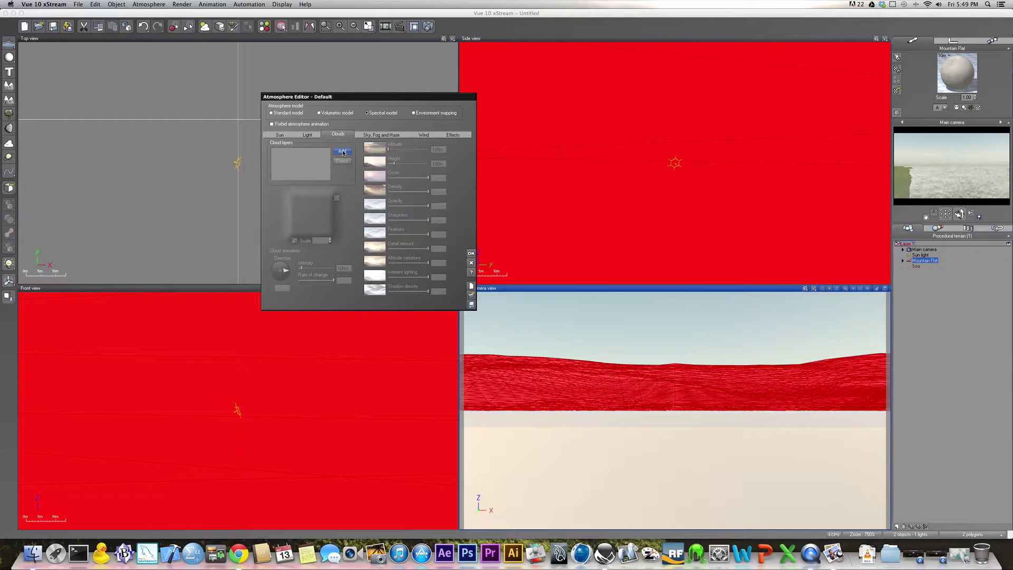
Add the Thick Cumulus Layer from the Clouds > Spectral 2 collection
left_click(343, 152)
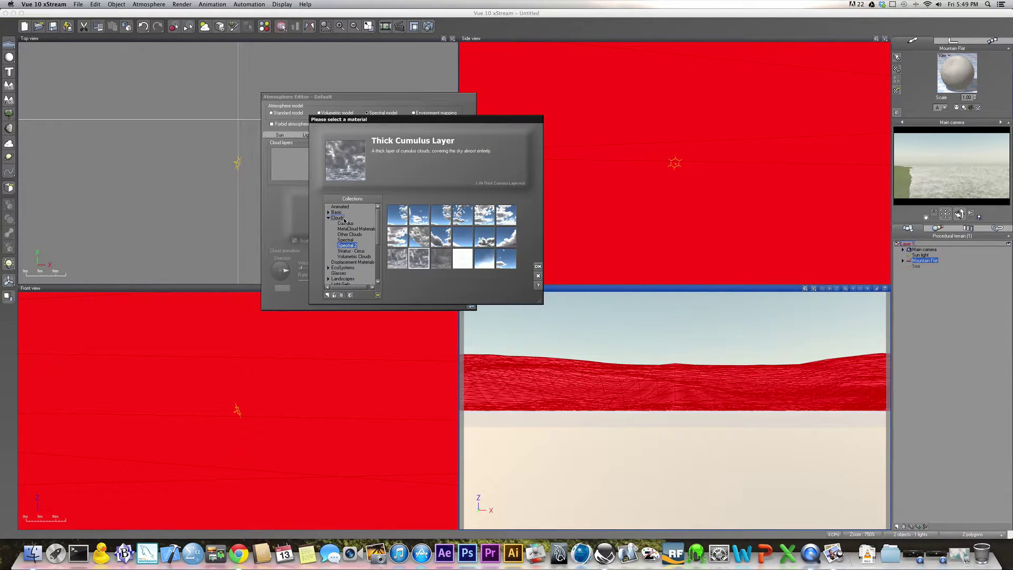
left_click(338, 217)
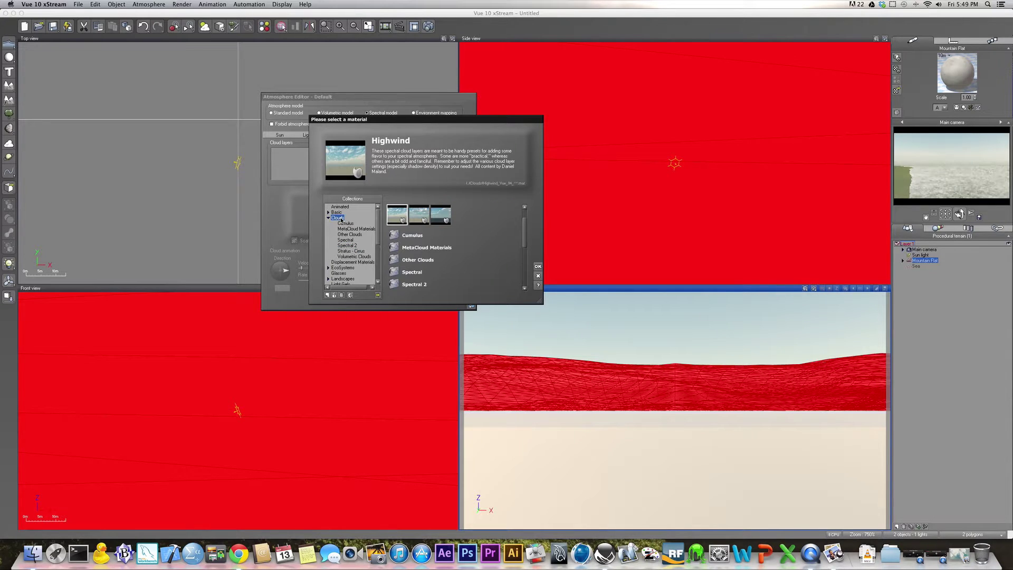
left_click(347, 246)
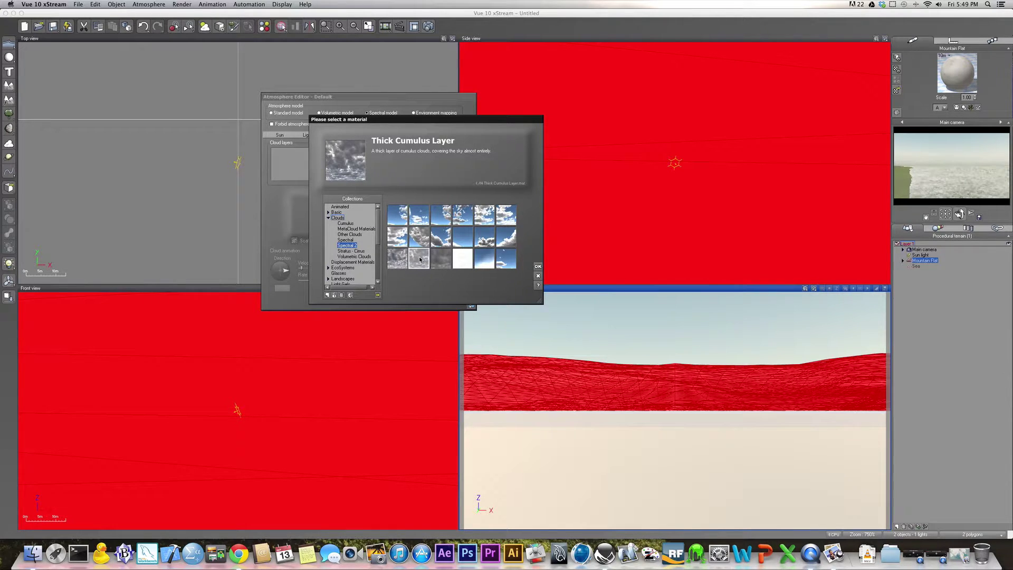
left_click(538, 265)
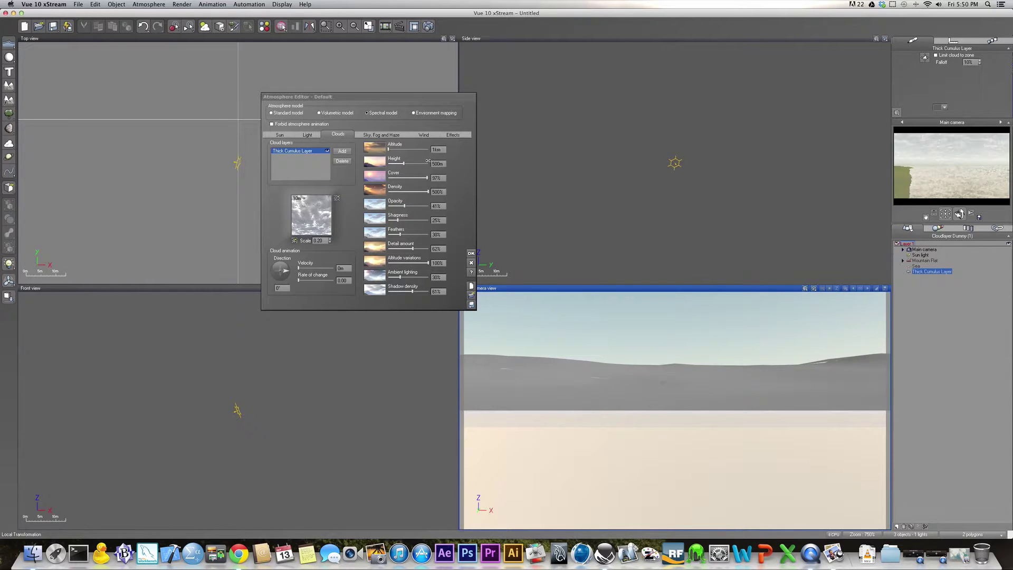
Set the cloud layer height to 1km, cover to 82% and density to 50%
double_click(437, 164)
type("1km")
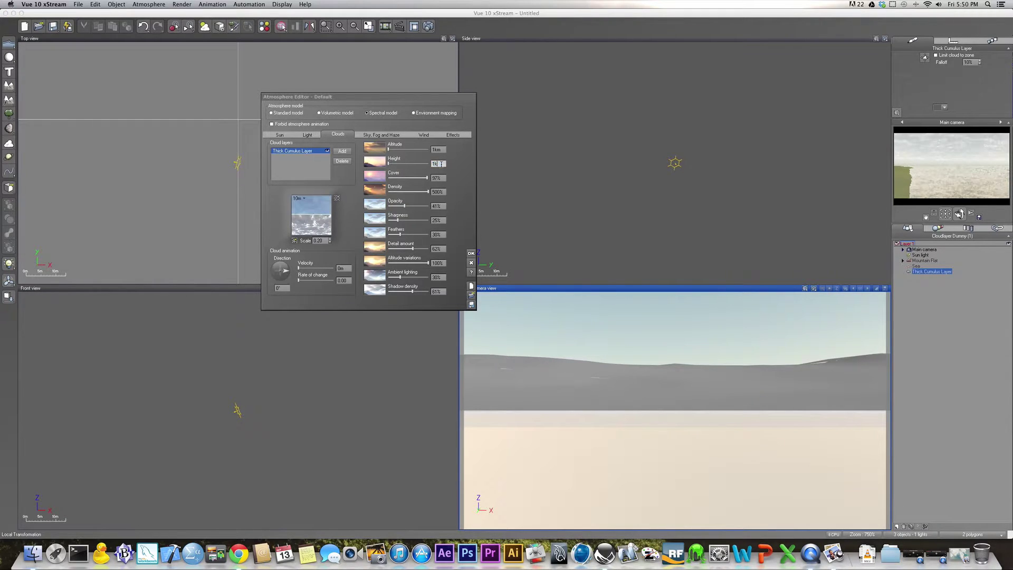
key("Return")
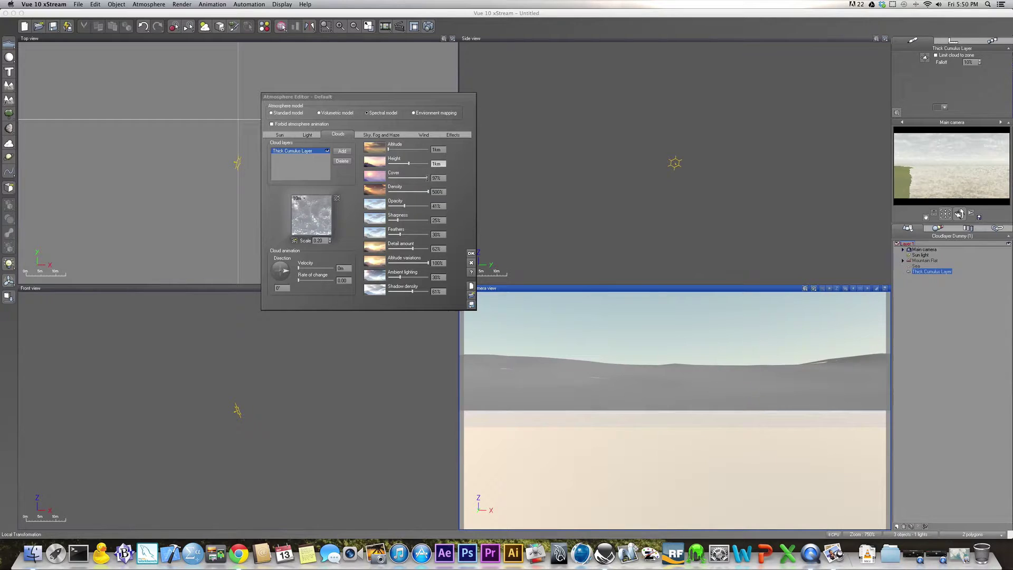
left_click(427, 177)
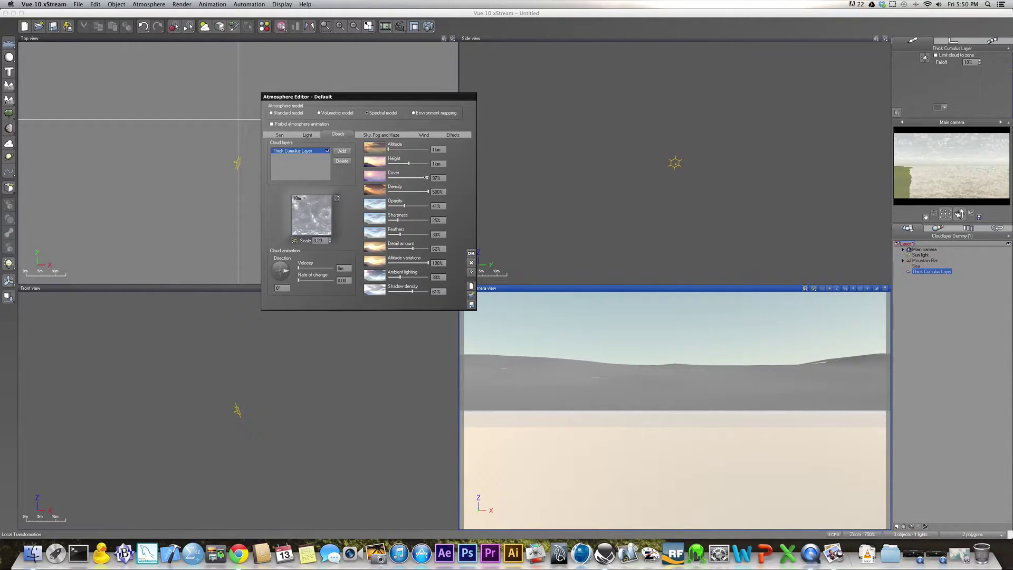
left_click_drag(426, 177, 412, 178)
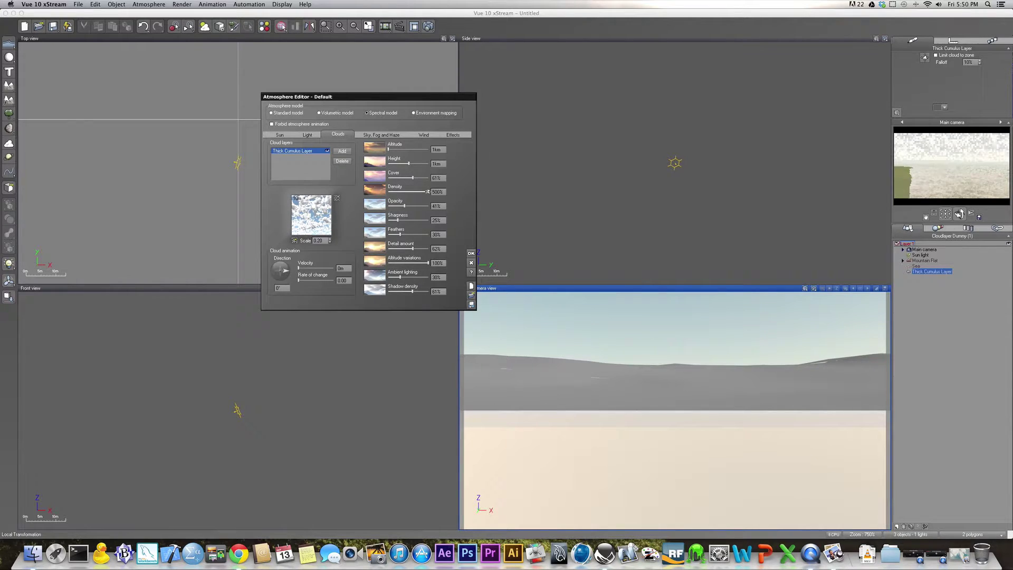
left_click(438, 192)
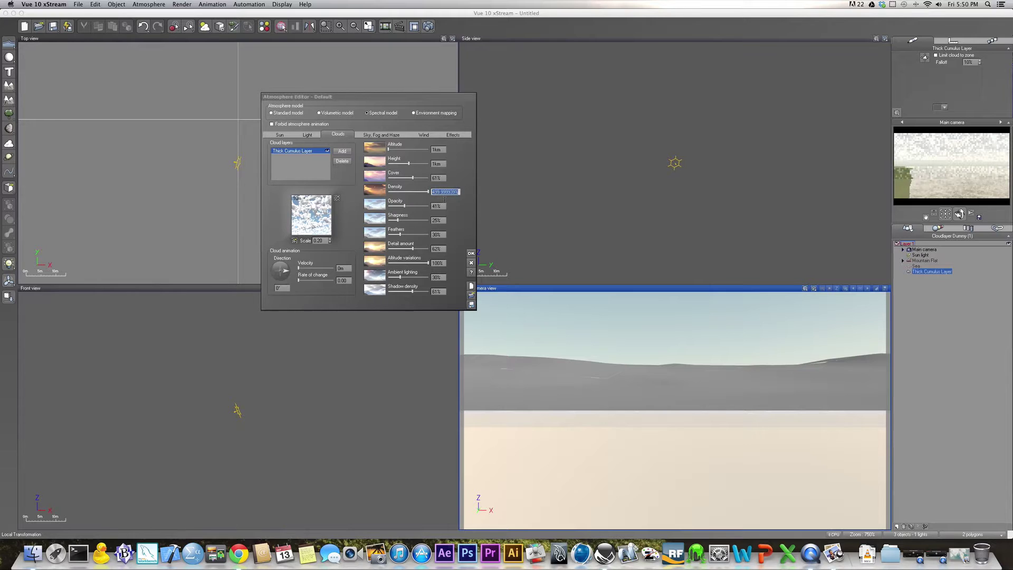
type("50")
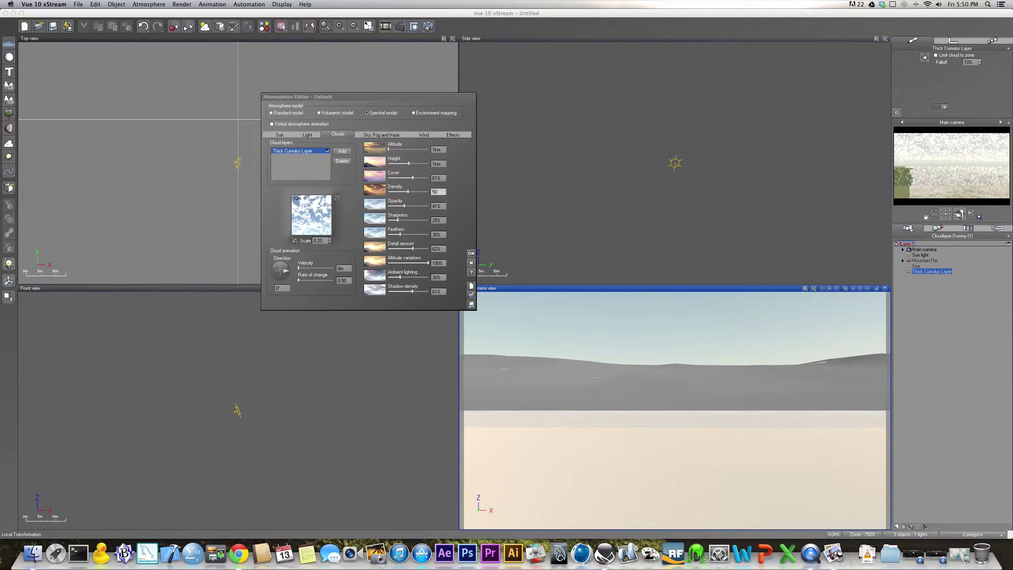
key("Return")
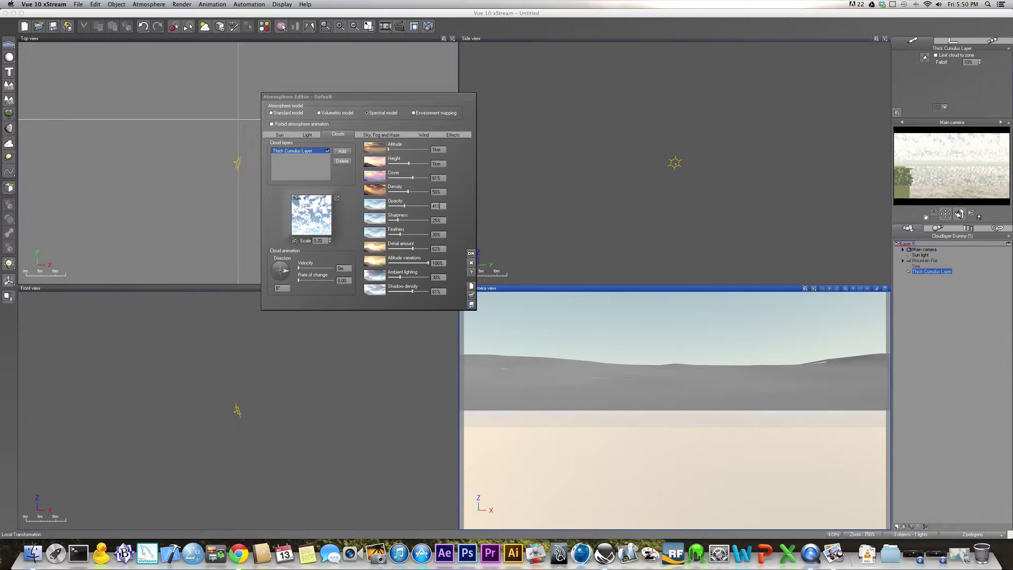
Raise cloud opacity to 80%, detail to 72% and set pattern scale to 2.0
left_click_drag(404, 207, 420, 206)
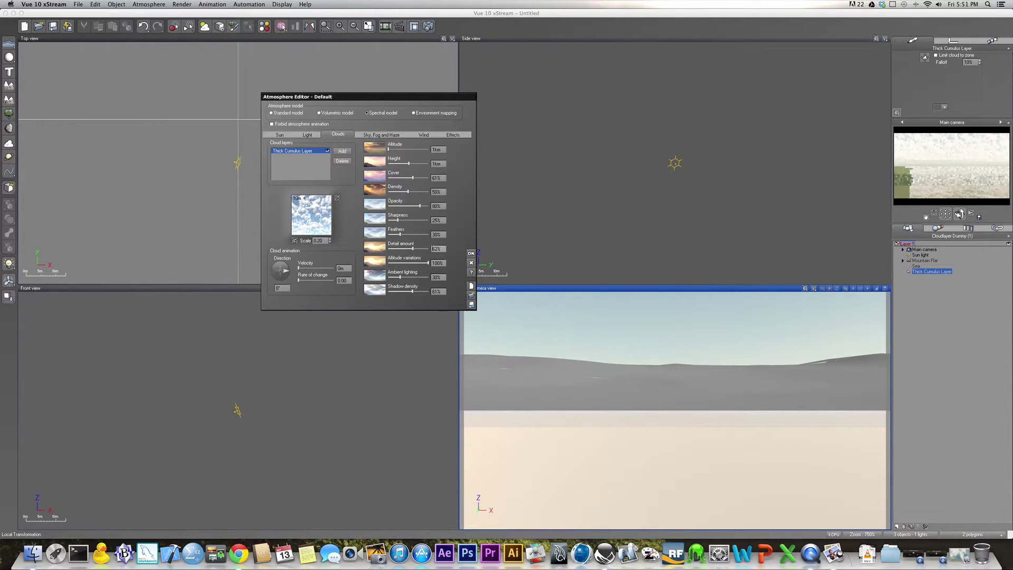
left_click_drag(409, 249, 418, 249)
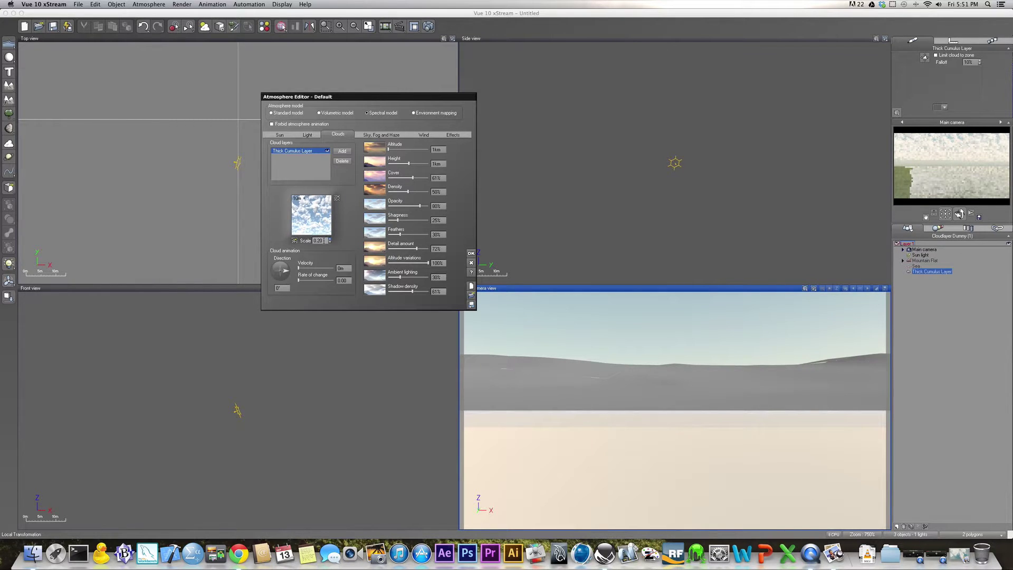
double_click(324, 241)
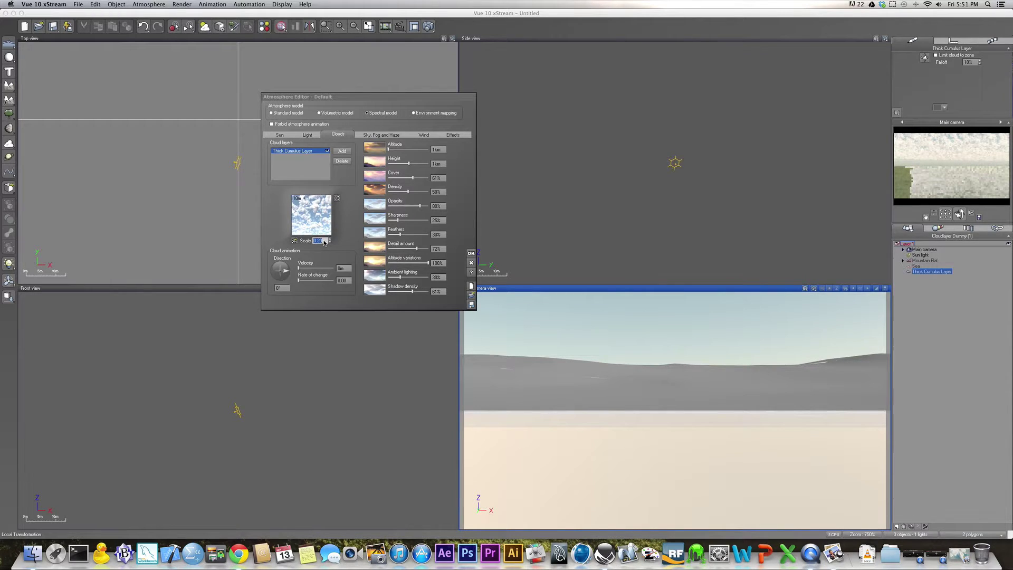
type("2.0")
key("Return")
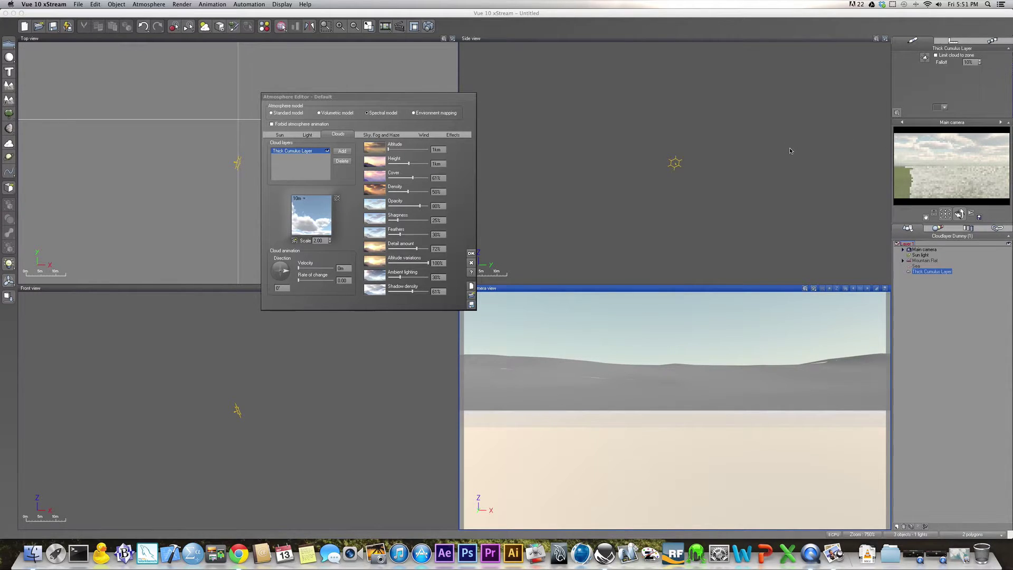
Set the sky mean altitude to 6.54km in the Sky, Fog and Haze settings
left_click(380, 136)
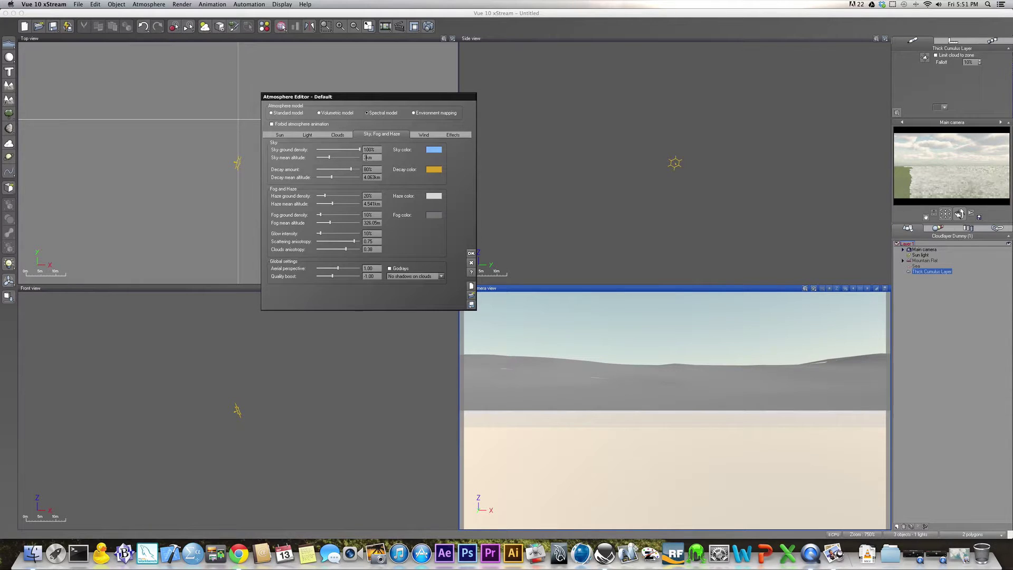
double_click(369, 158)
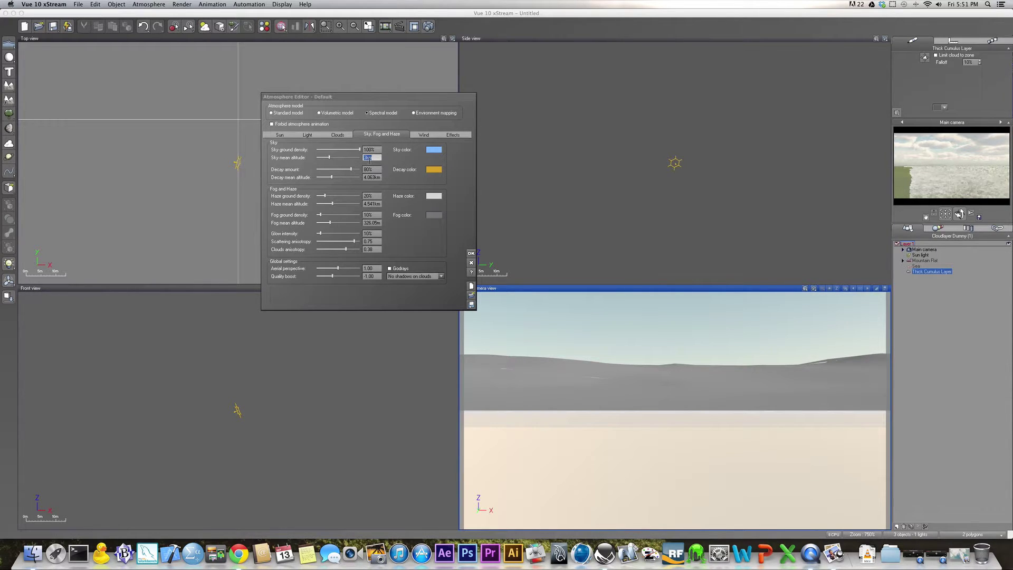
type("6.5k")
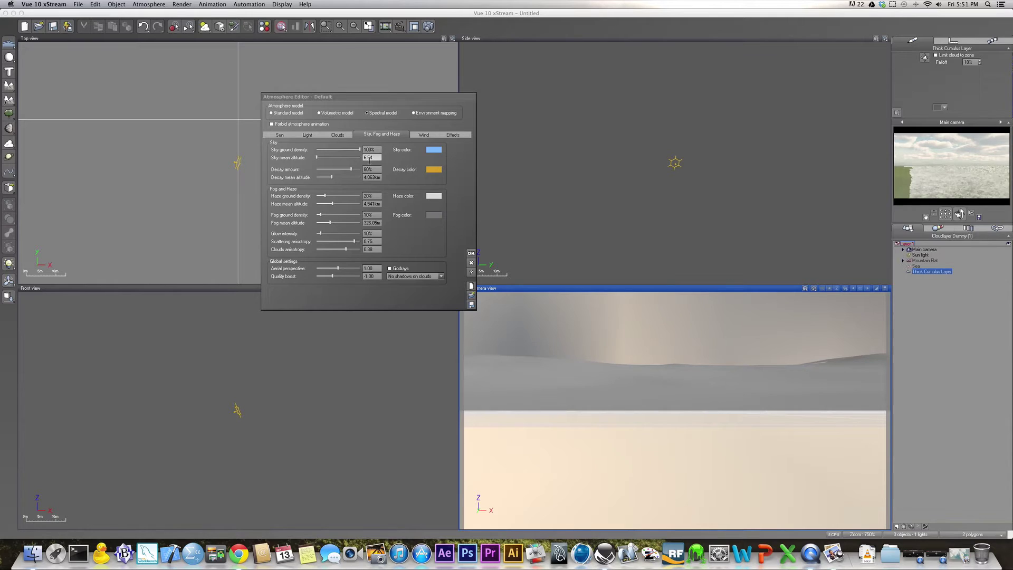
type(".54")
key("Return")
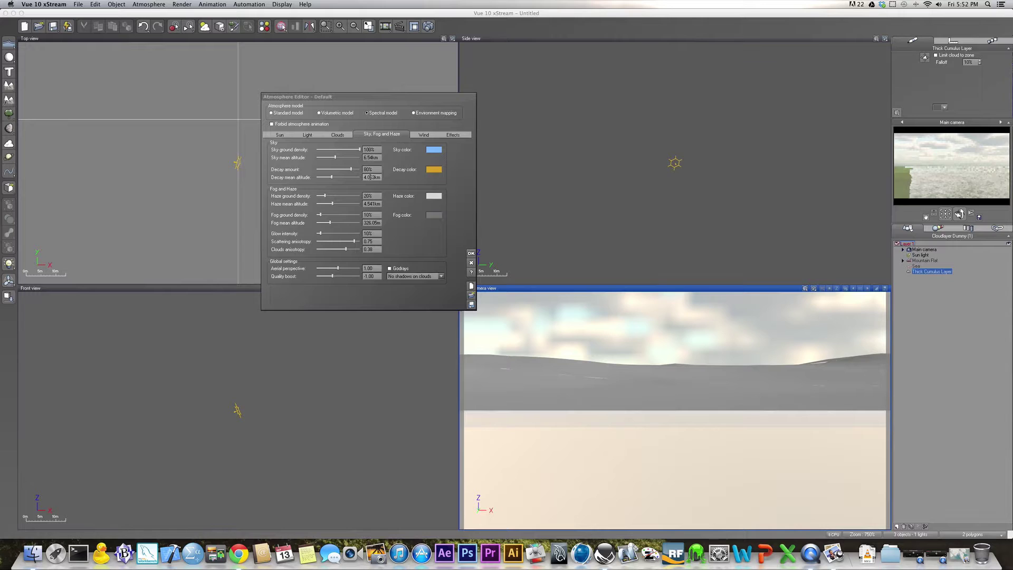
Set decay mean altitude to 5.8km, haze ground density 25% and fog density 0%
double_click(371, 177)
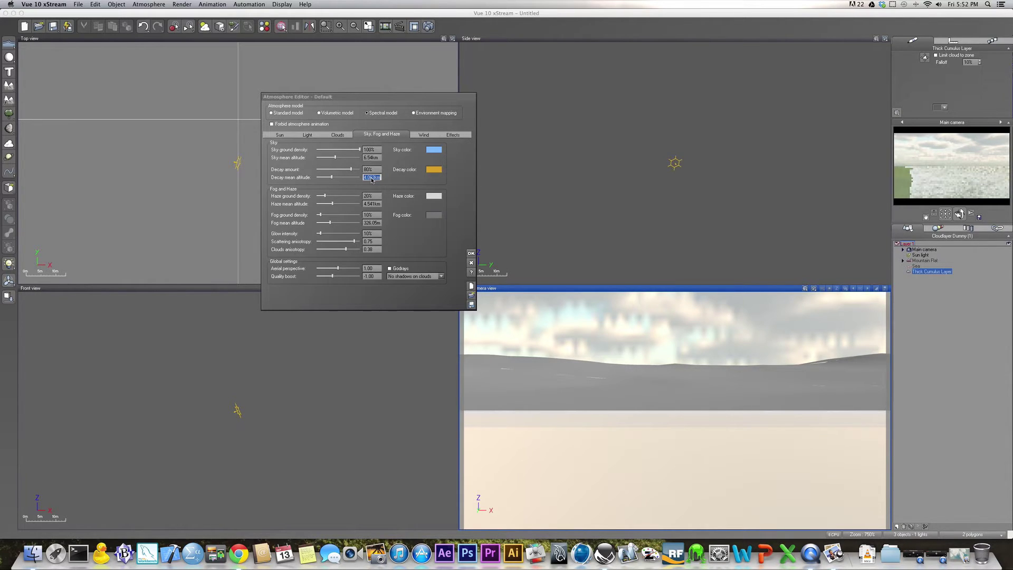
type("5")
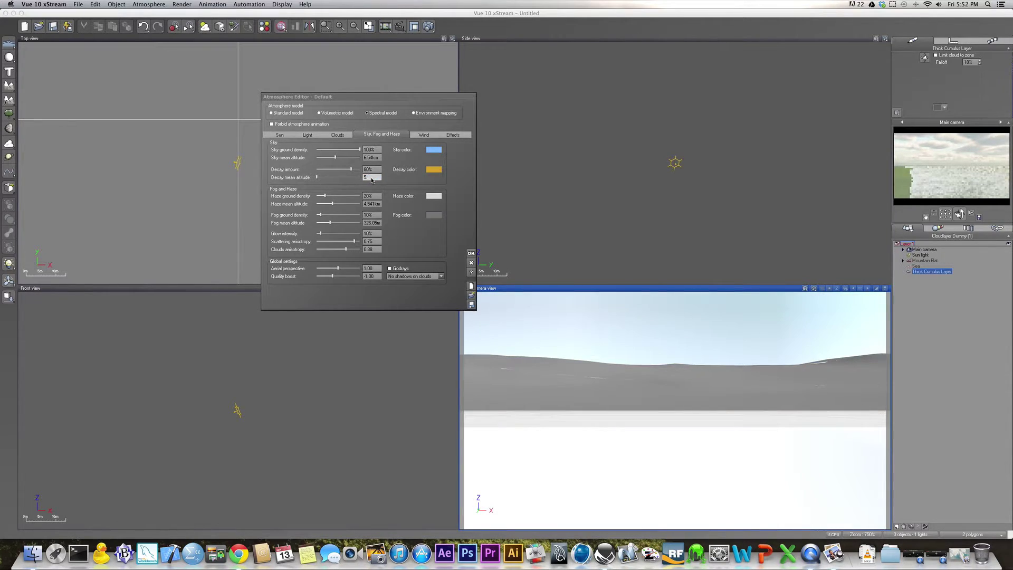
type(".8")
key("Return")
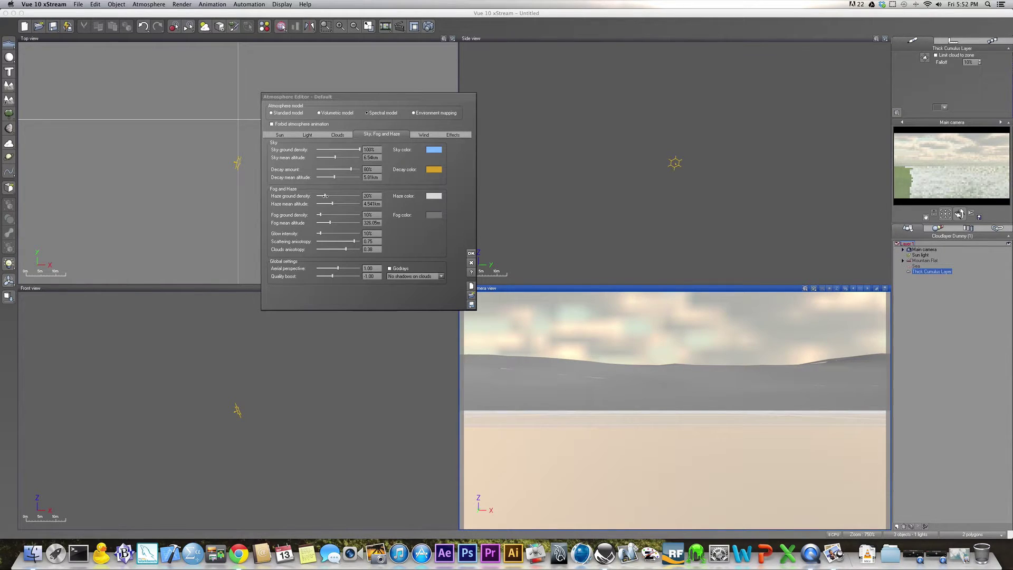
left_click_drag(324, 196, 327, 196)
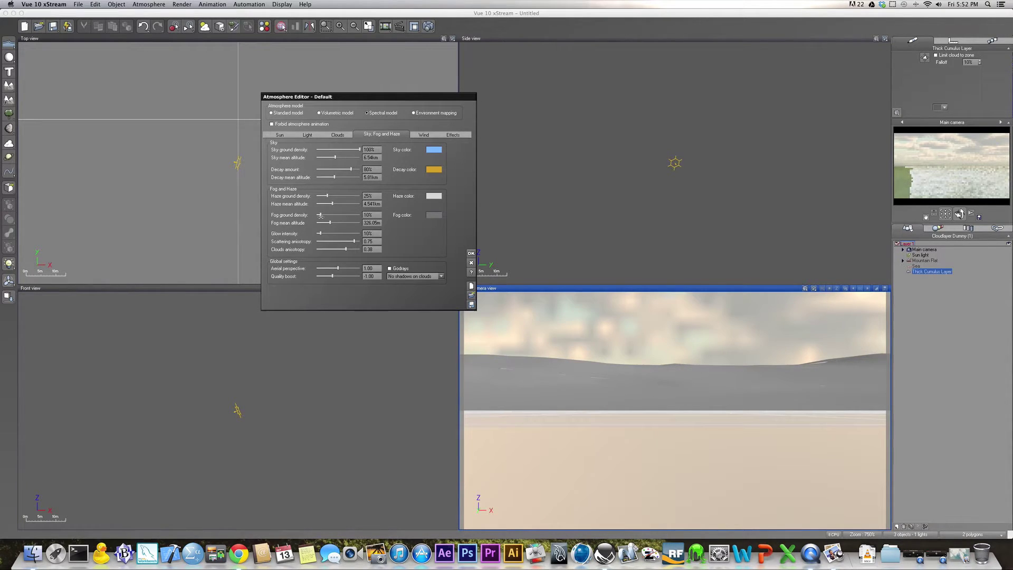
left_click_drag(320, 215, 314, 216)
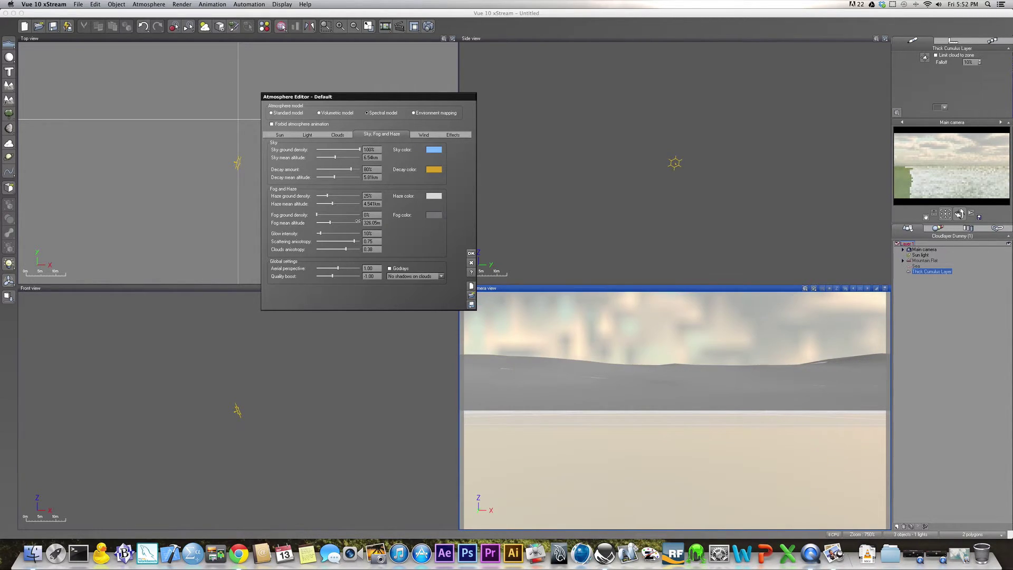
Set the glow intensity to 1%
left_click(368, 234)
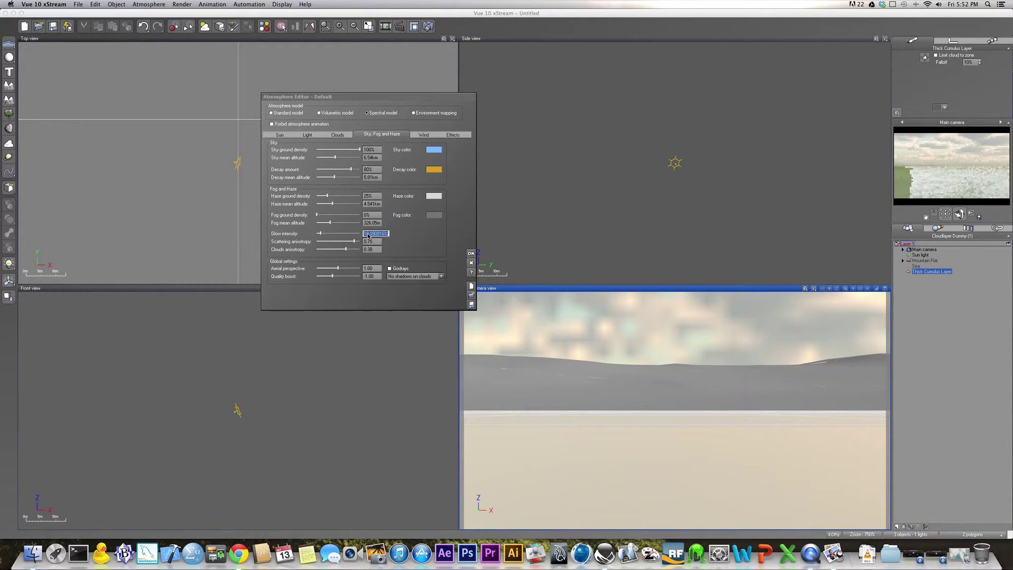
type("1")
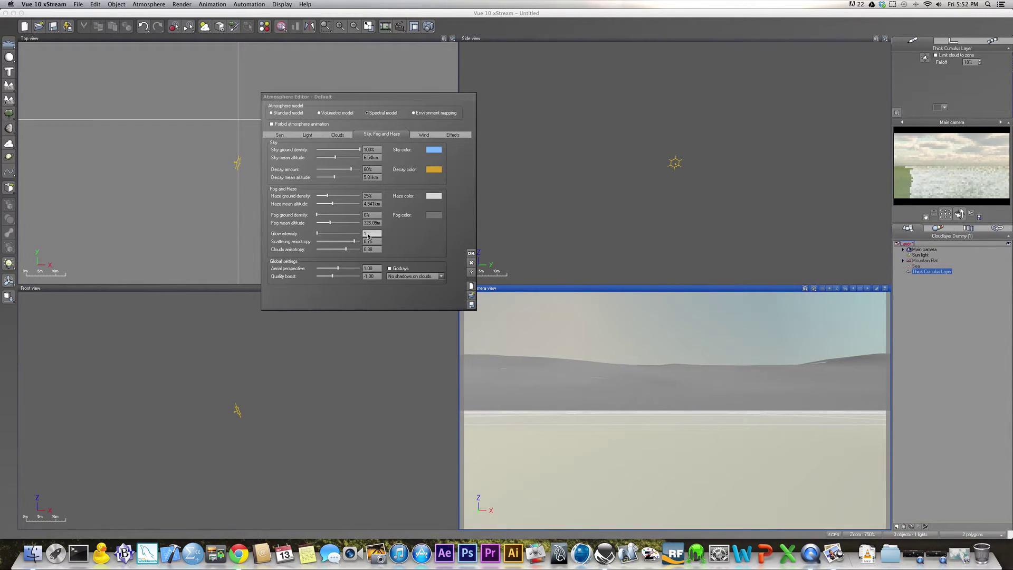
key("Return")
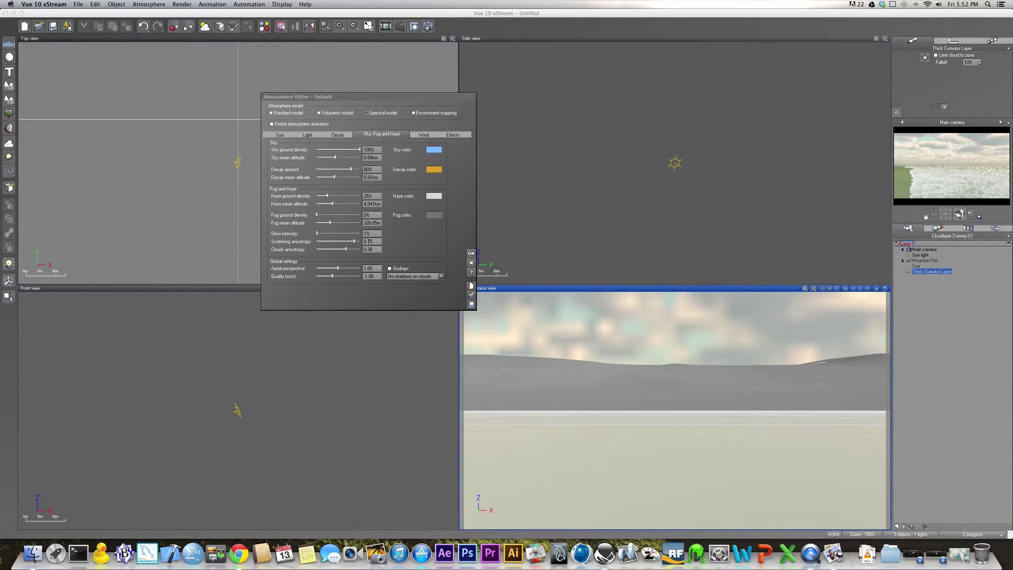
Set both scattering anisotropy and clouds anisotropy to 0.66
double_click(372, 241)
type("0.66")
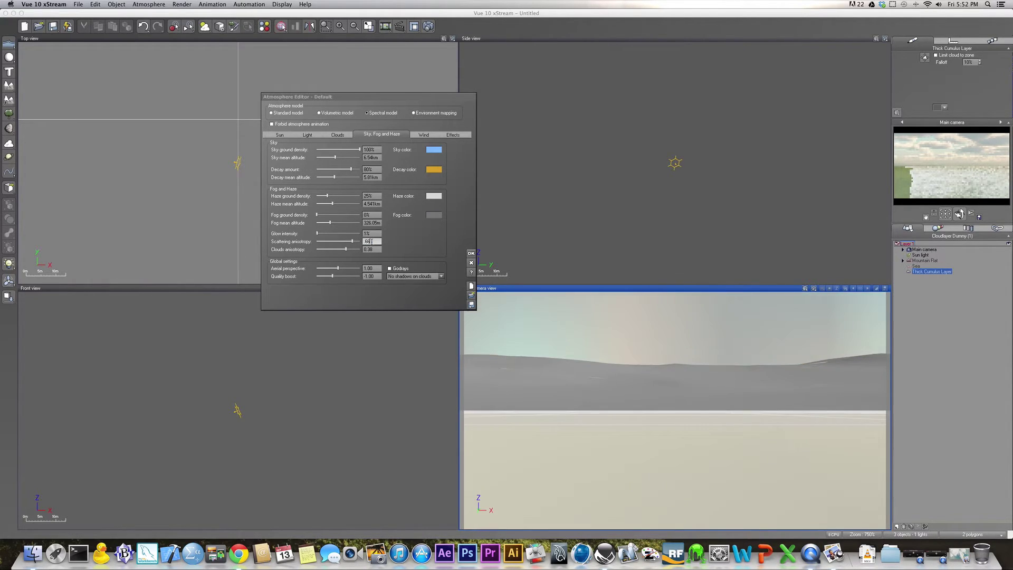
double_click(368, 250)
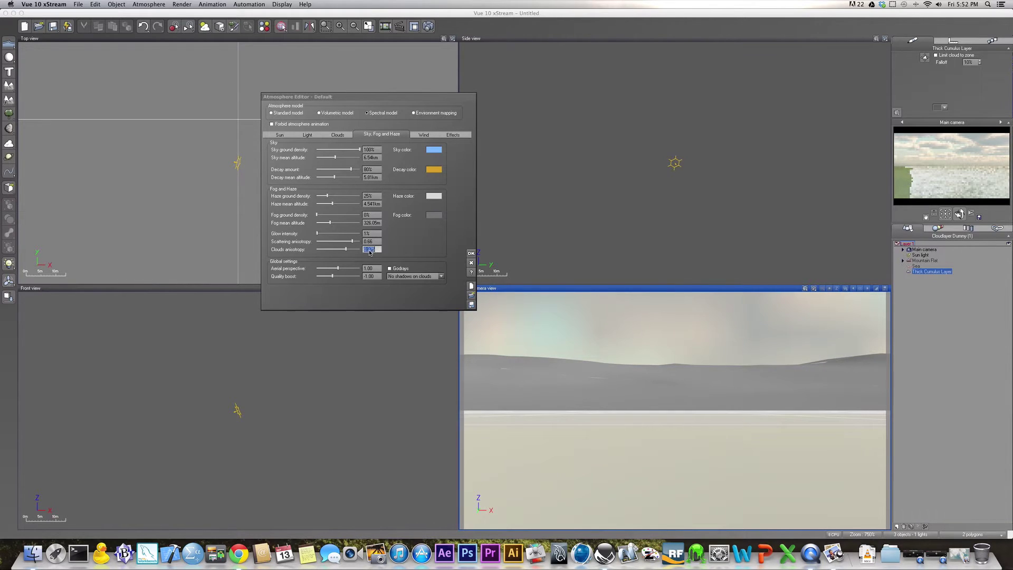
key("BackSpace")
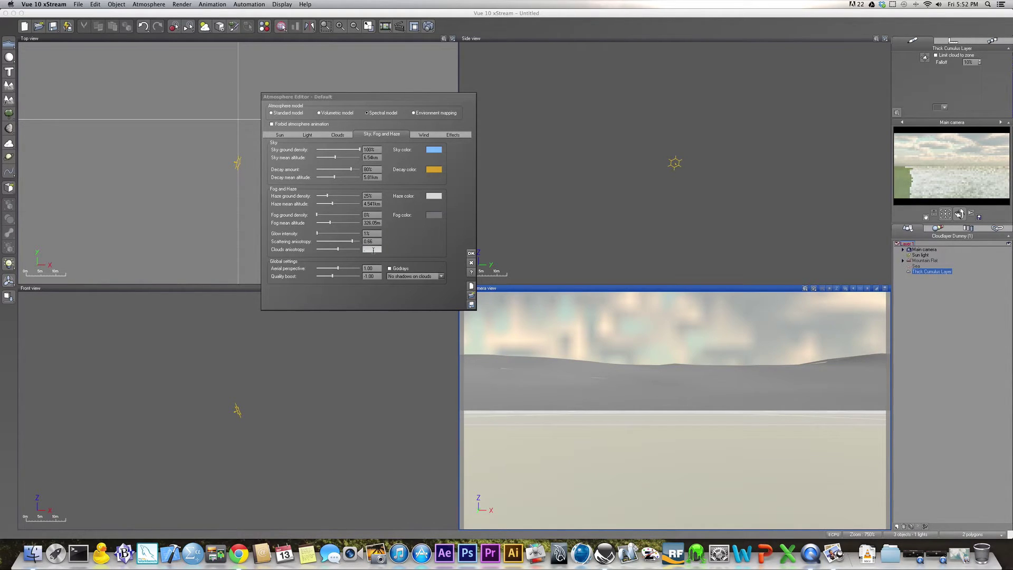
type("0.66")
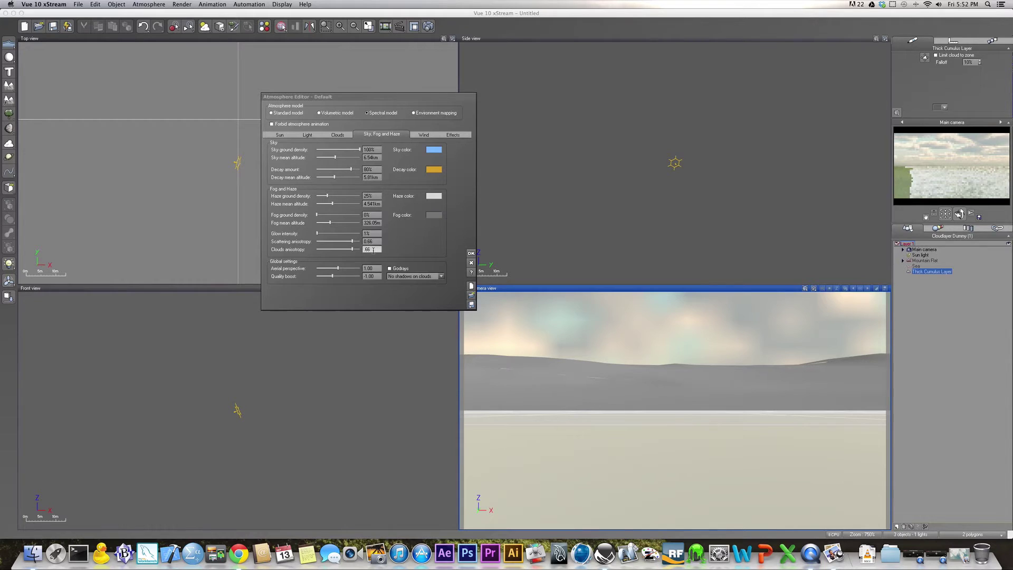
key("Return")
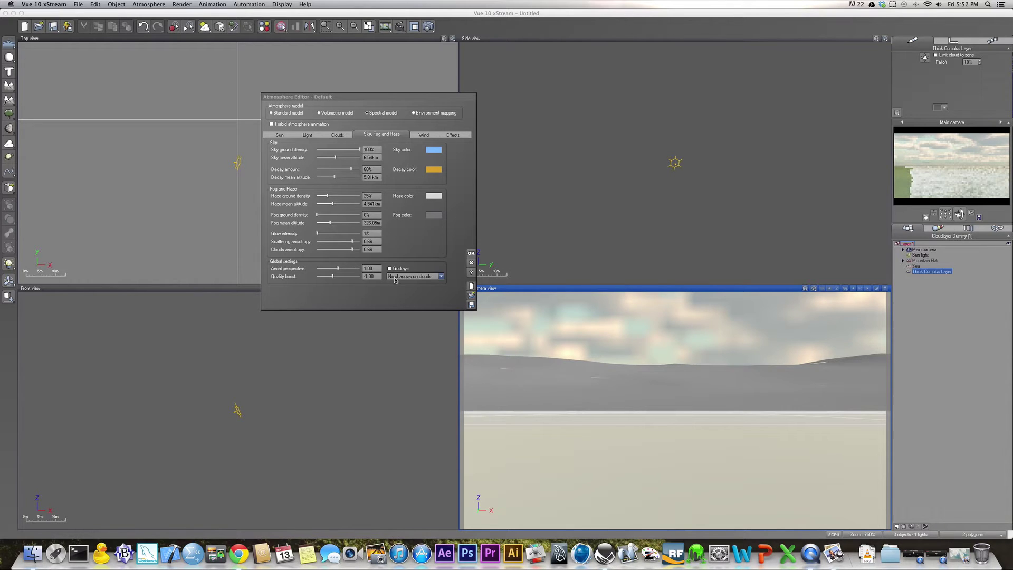
left_click(371, 268)
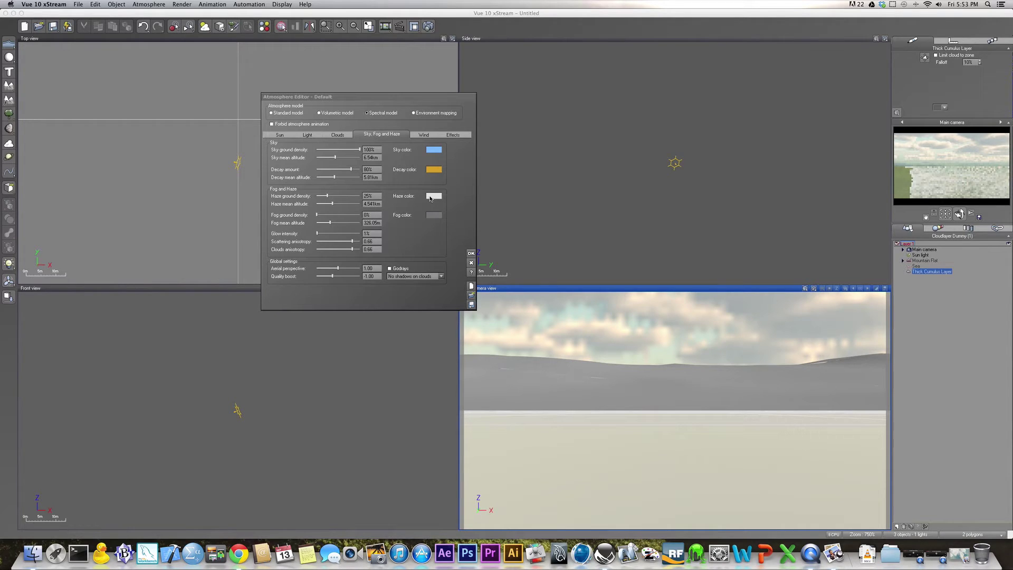
Darken the haze colour to a mid grey
left_click(434, 197)
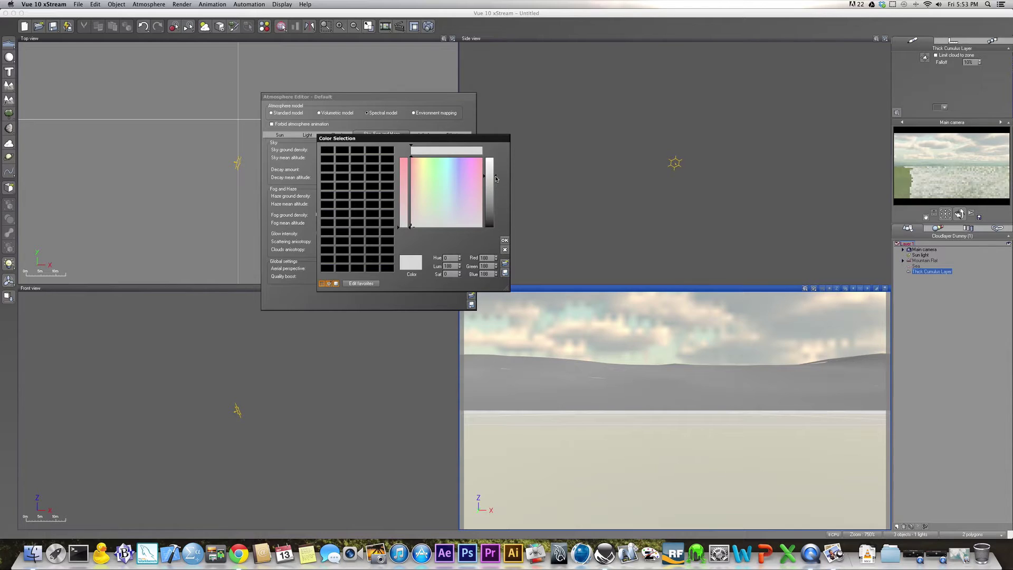
left_click_drag(496, 177, 496, 206)
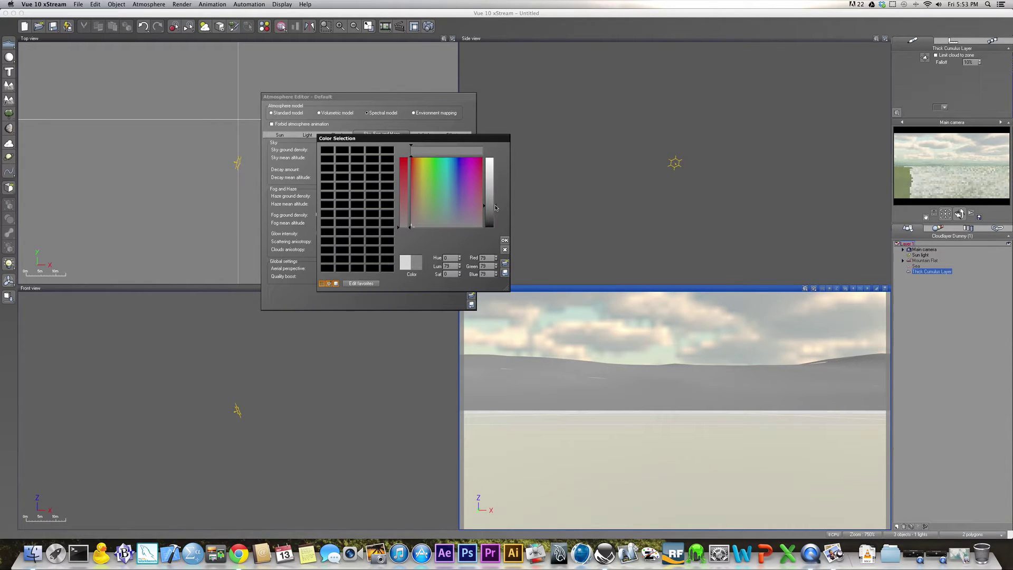
left_click(505, 240)
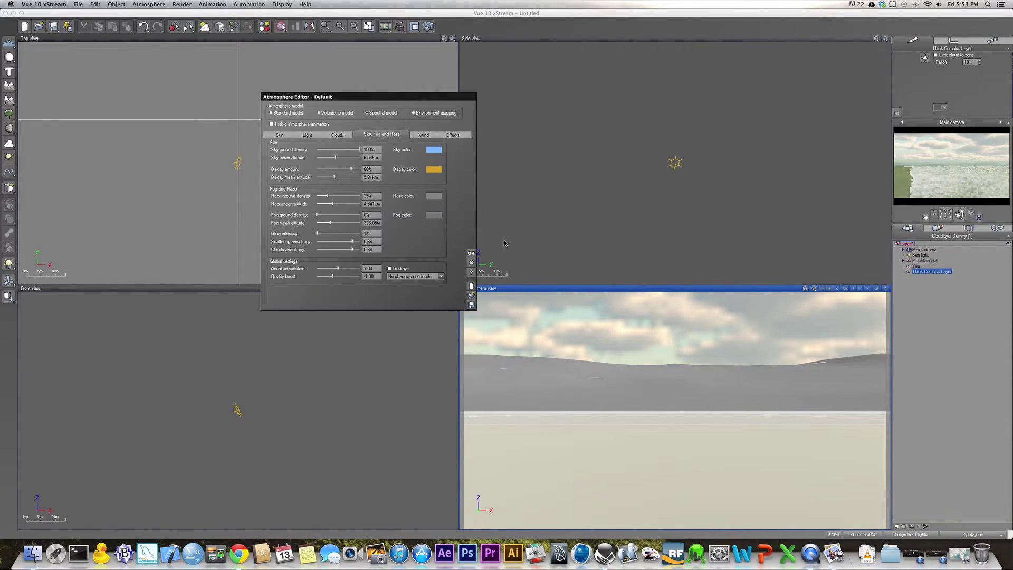
Darken the fog colour to a nearly black grey
left_click(433, 216)
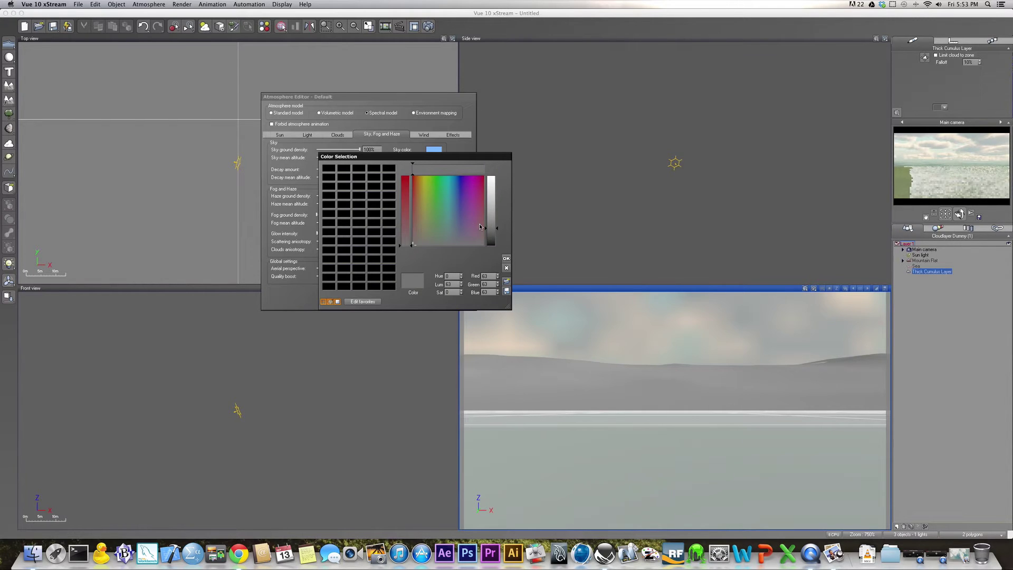
left_click(497, 237)
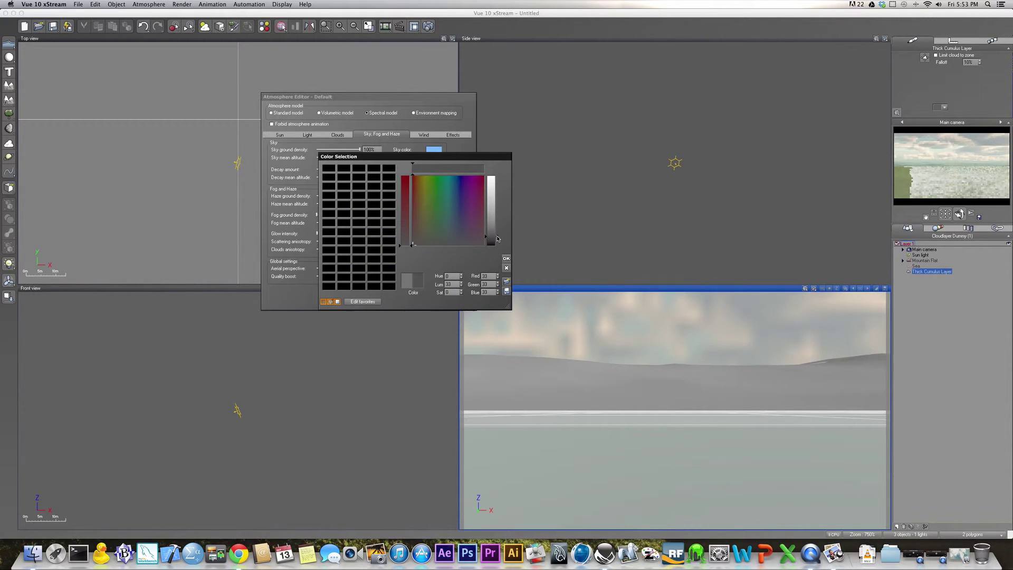
left_click_drag(498, 237, 497, 243)
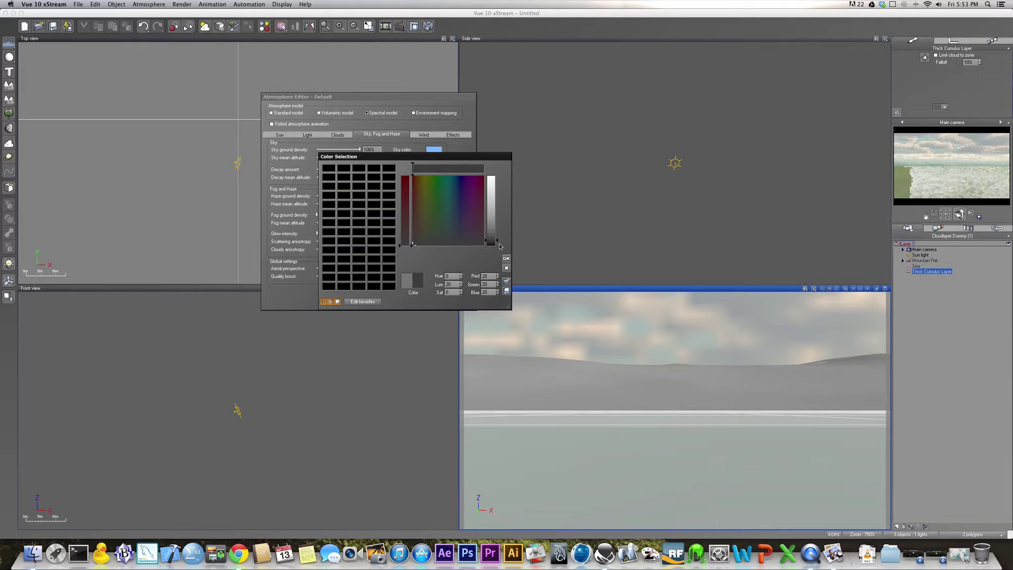
left_click(506, 259)
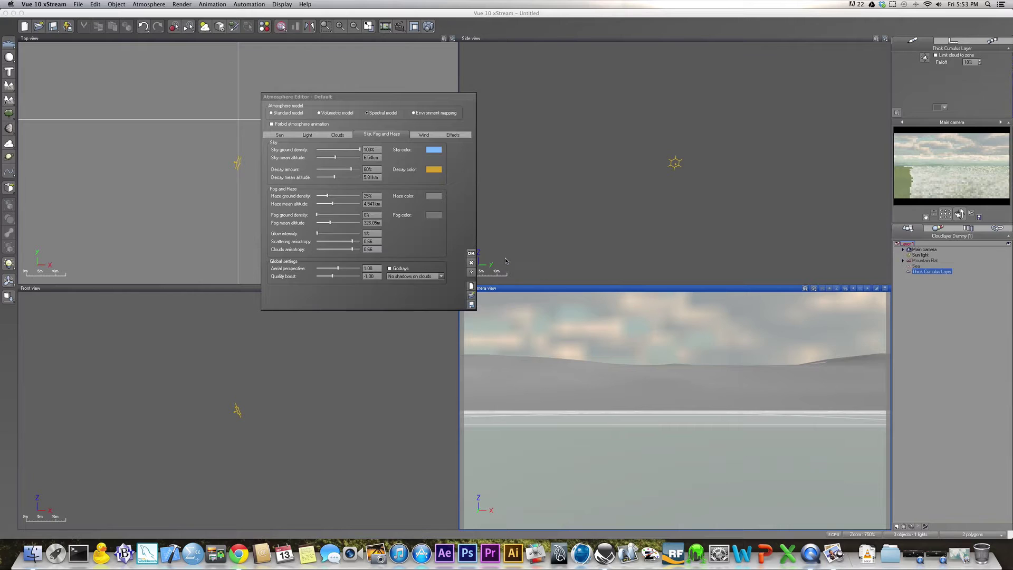
Apply the atmosphere edits, then set the Main camera's Height to 5km
left_click(470, 254)
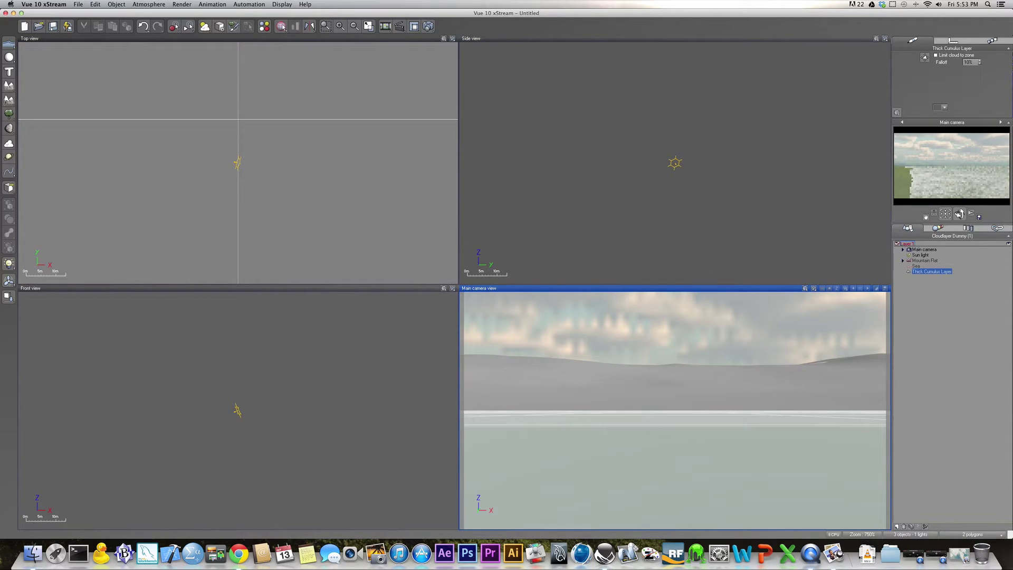
left_click(924, 249)
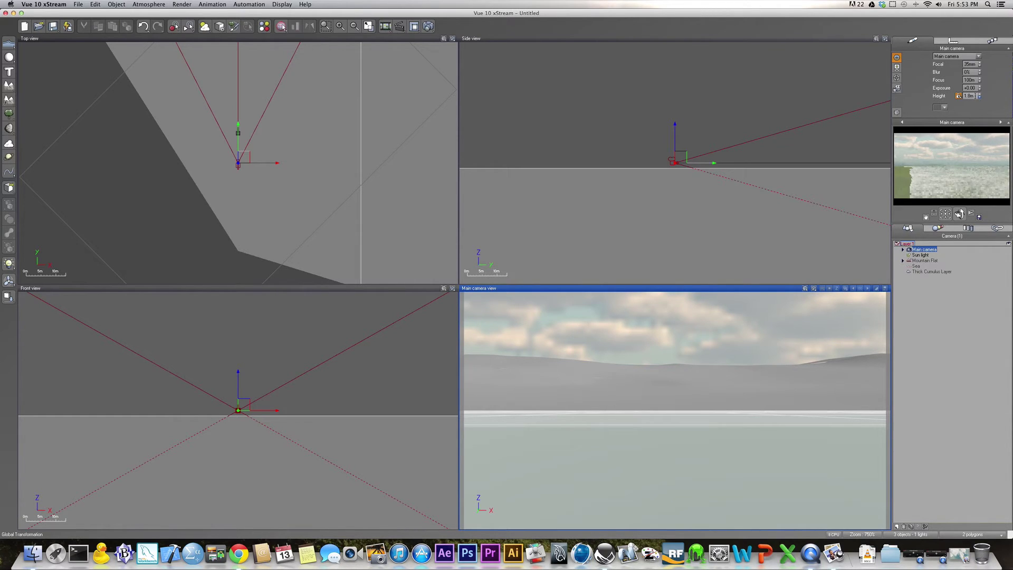
left_click(974, 96)
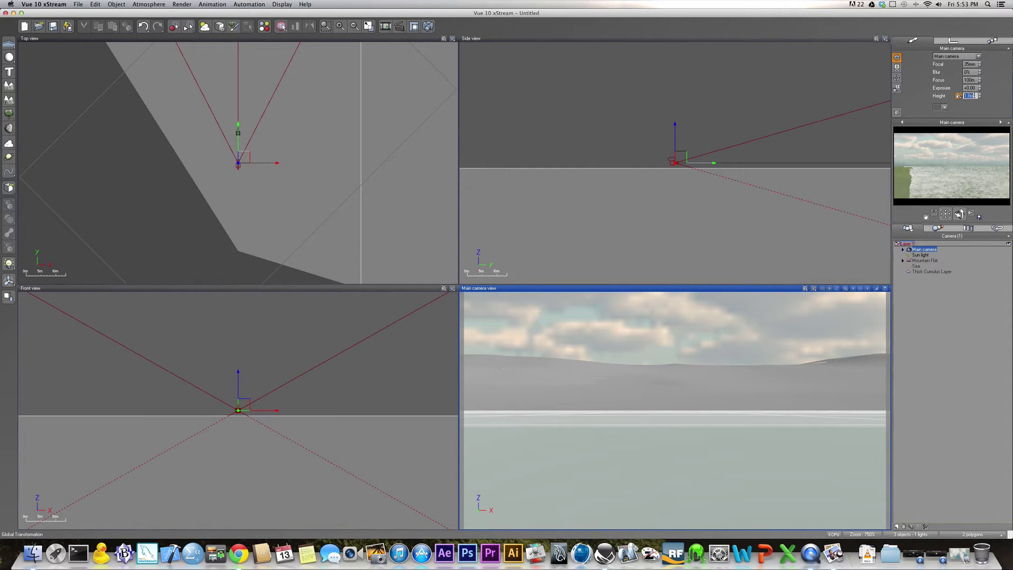
left_click(975, 96)
left_click_drag(975, 96, 962, 97)
type("5k")
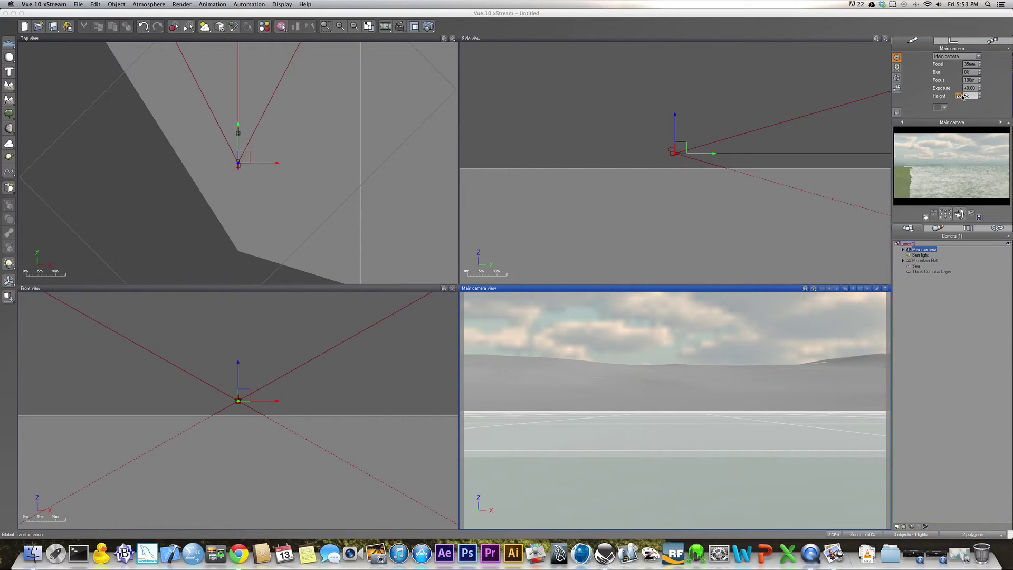
type("m")
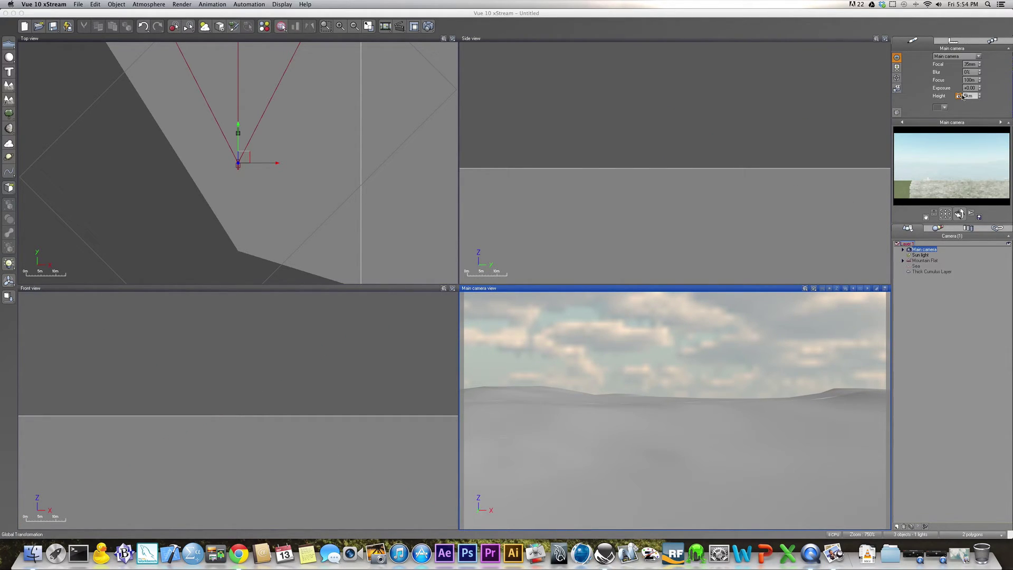
left_click(982, 109)
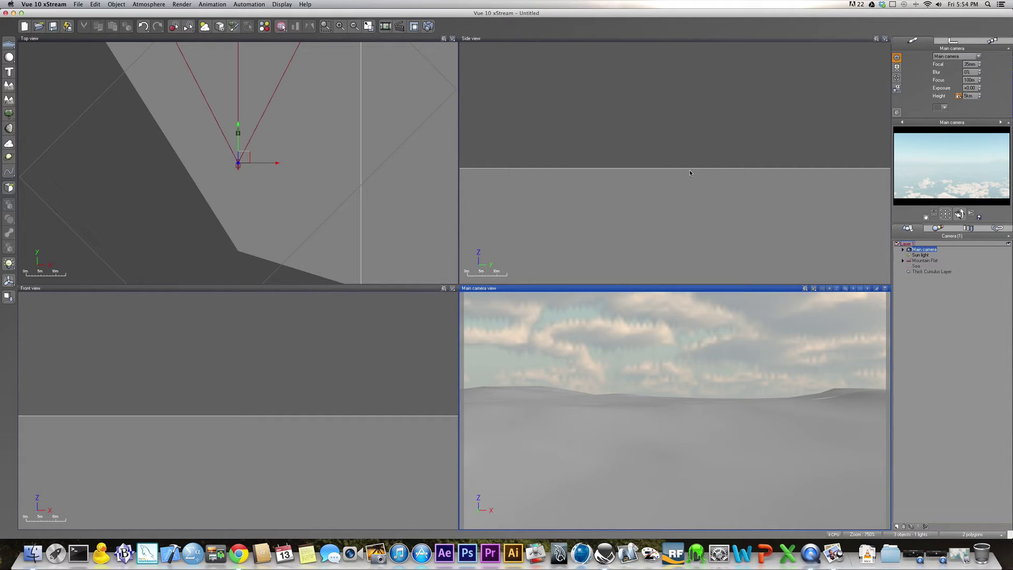
Zoom and pan the orthographic views to frame the camera over the terrain
scroll(618, 157, "down", 10)
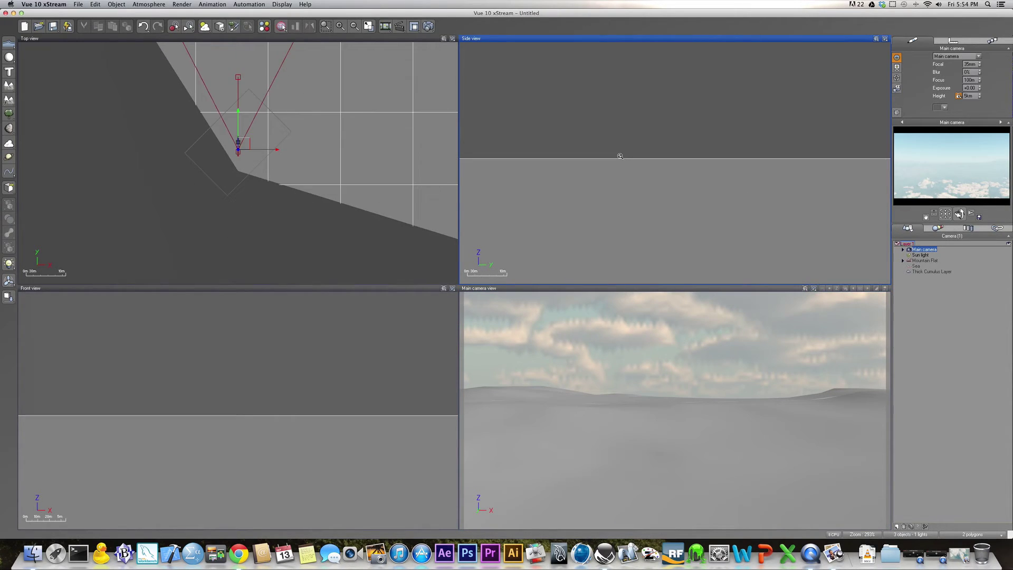
scroll(619, 156, "down", 8)
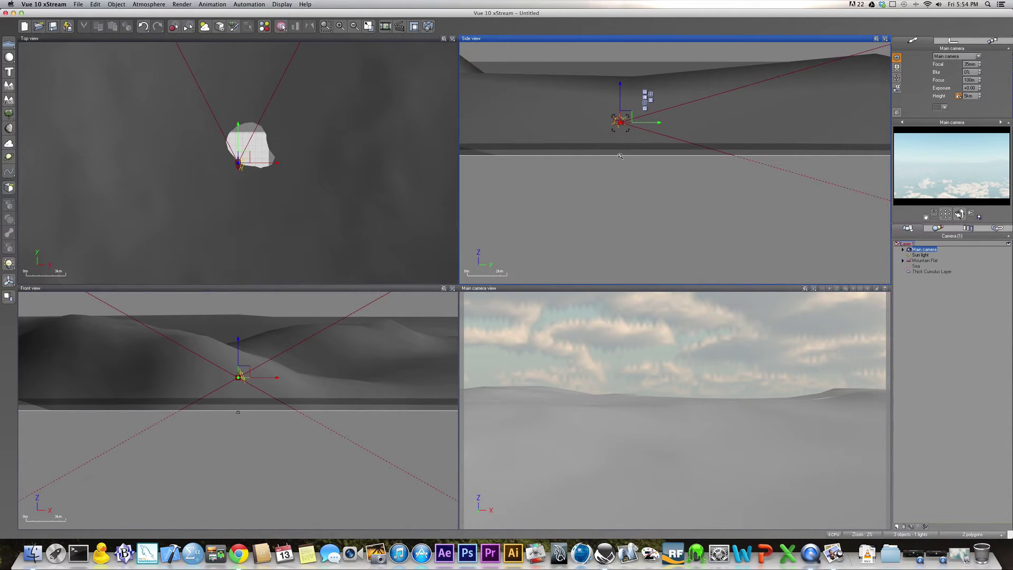
scroll(627, 169, "down", 5)
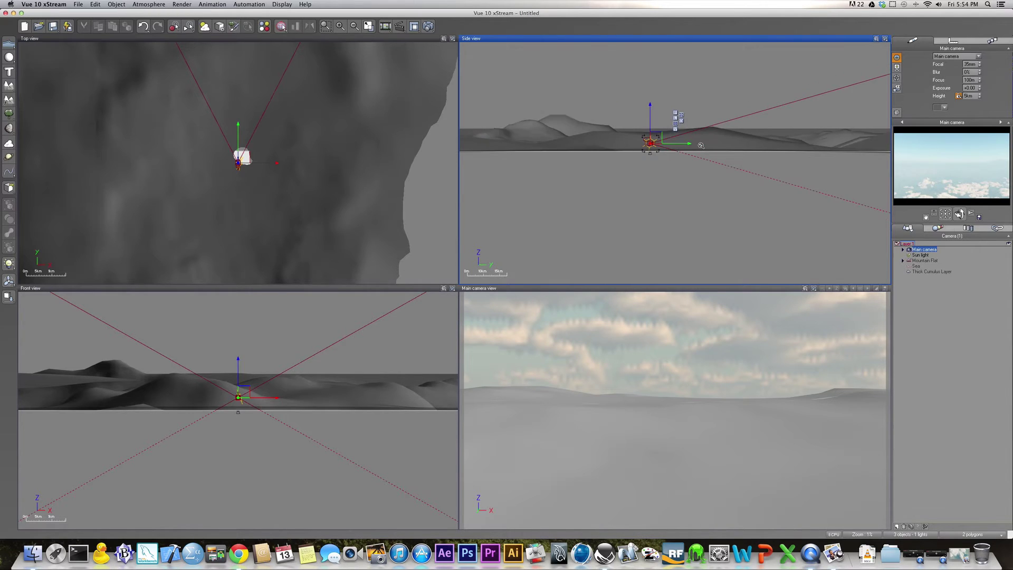
left_click(713, 170)
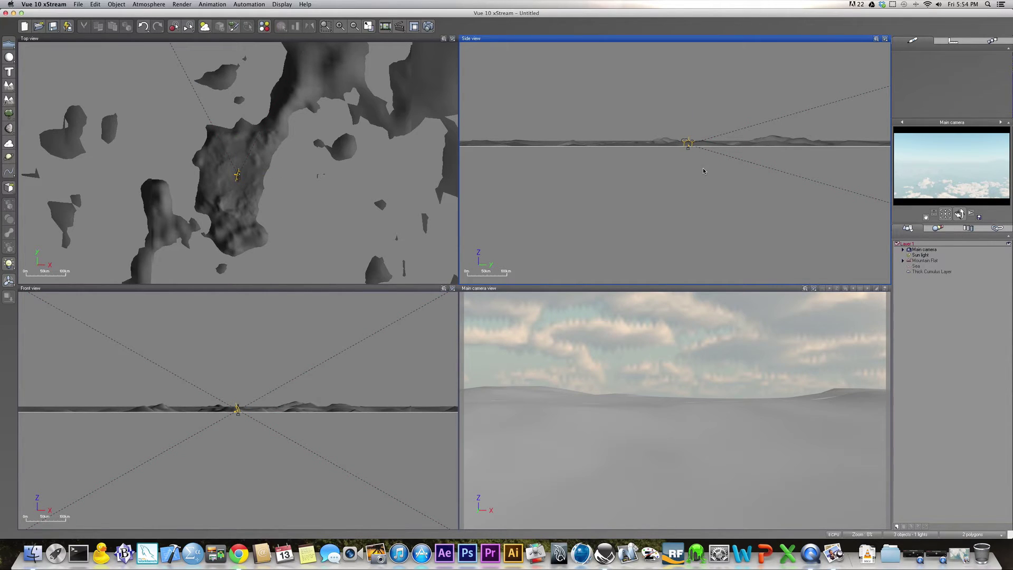
scroll(665, 197, "down", 3)
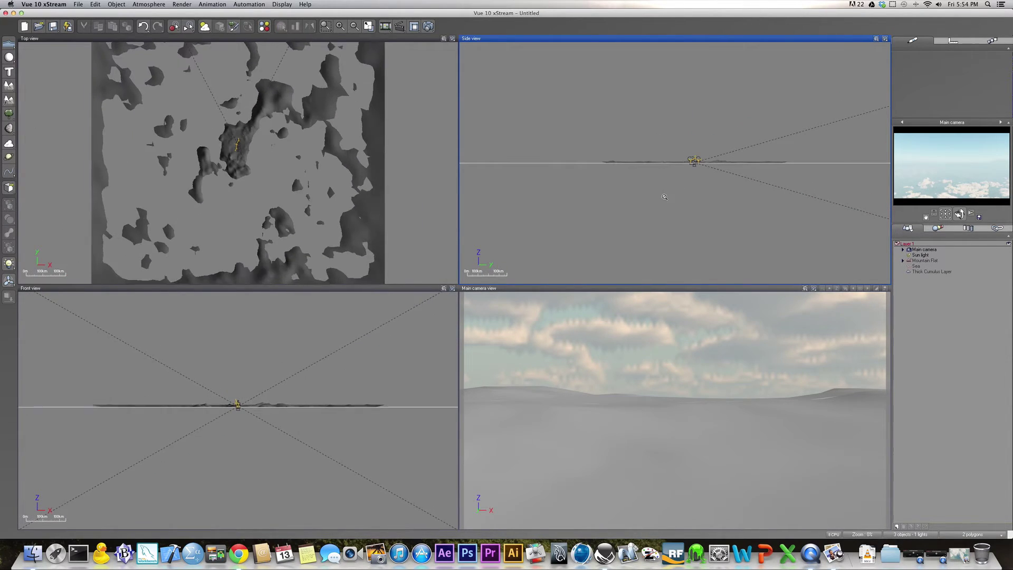
scroll(664, 197, "down", 1)
scroll(664, 184, "up", 4)
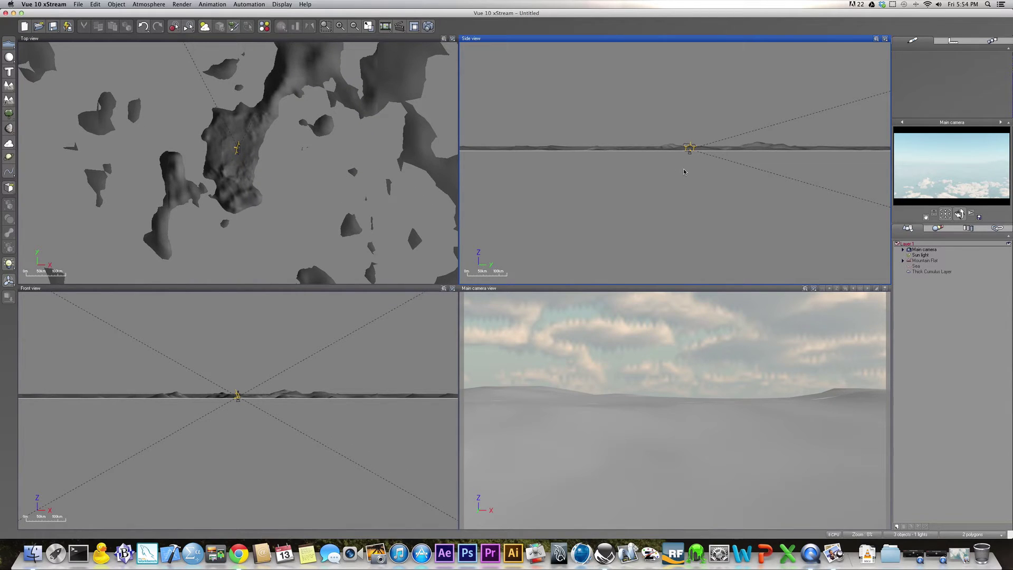
right_click_drag(683, 175, 622, 203)
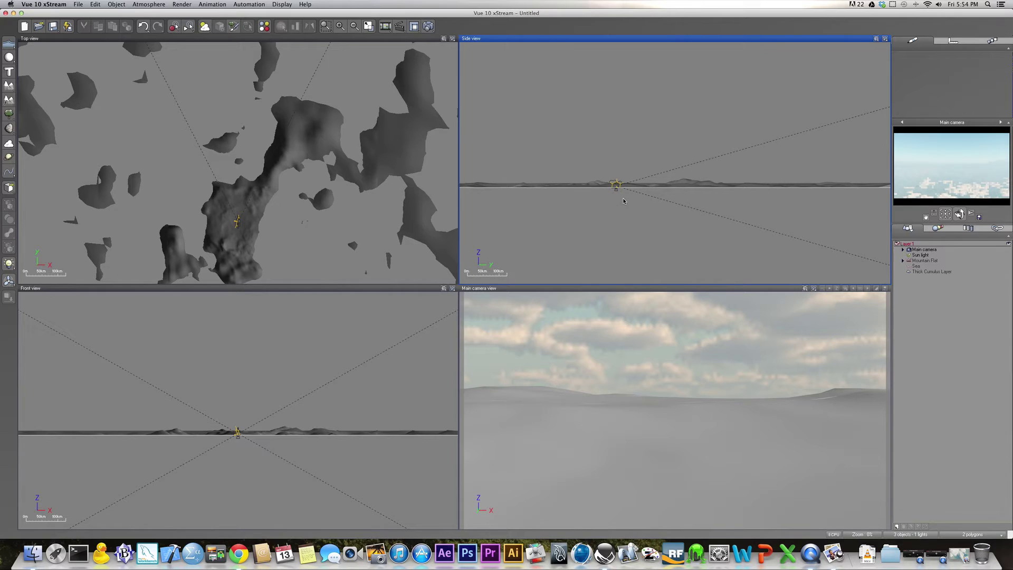
scroll(617, 177, "up", 6)
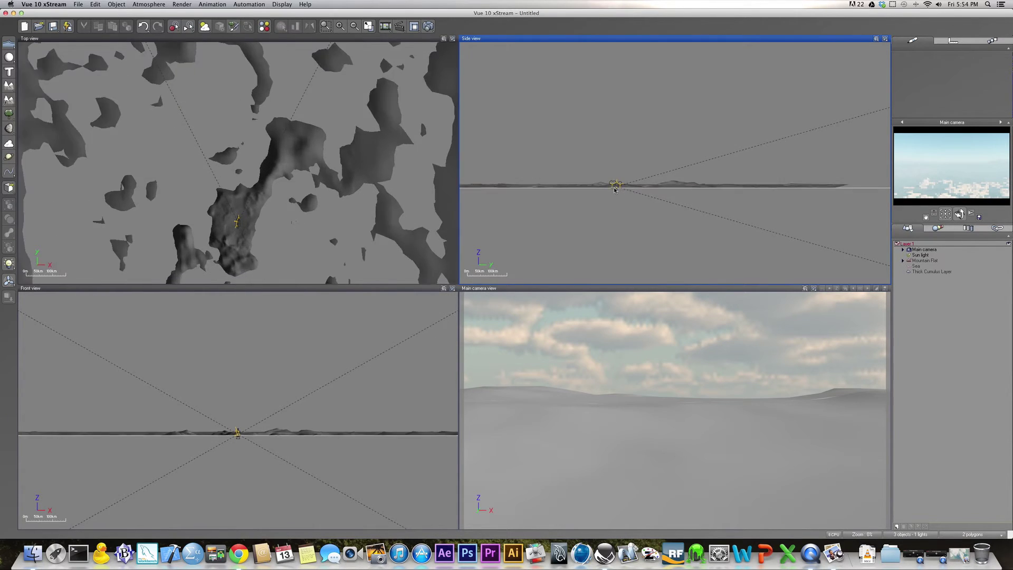
scroll(612, 167, "up", 4)
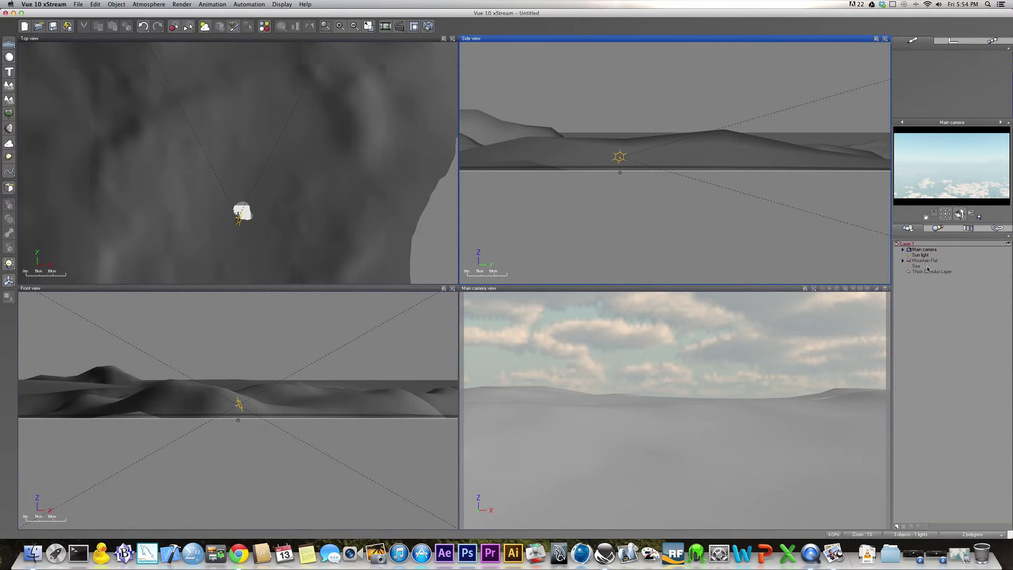
Tilt the Main camera downward with the rotation gizmo in the Side view
left_click(922, 250)
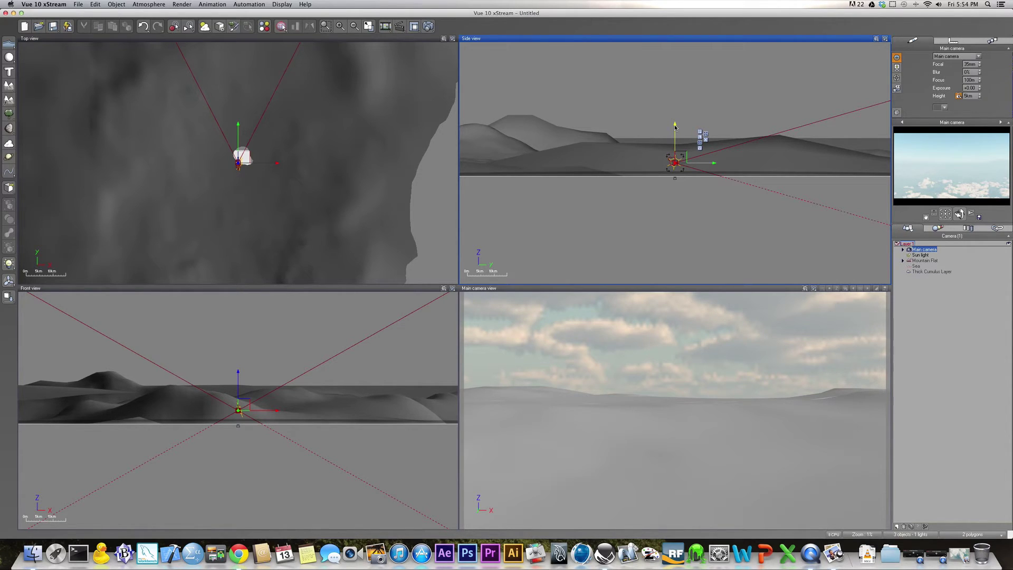
key("r")
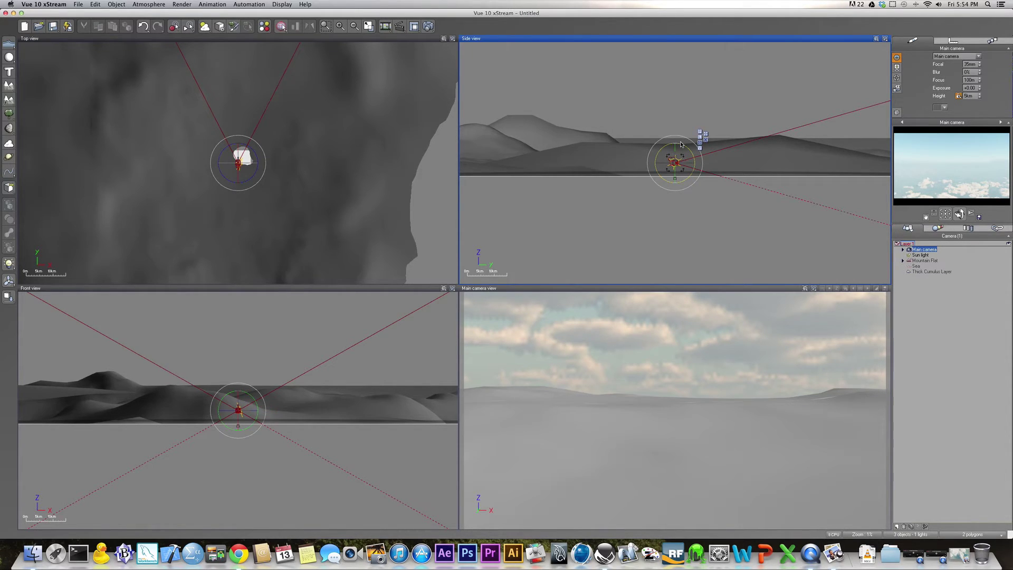
left_click_drag(680, 144, 695, 158)
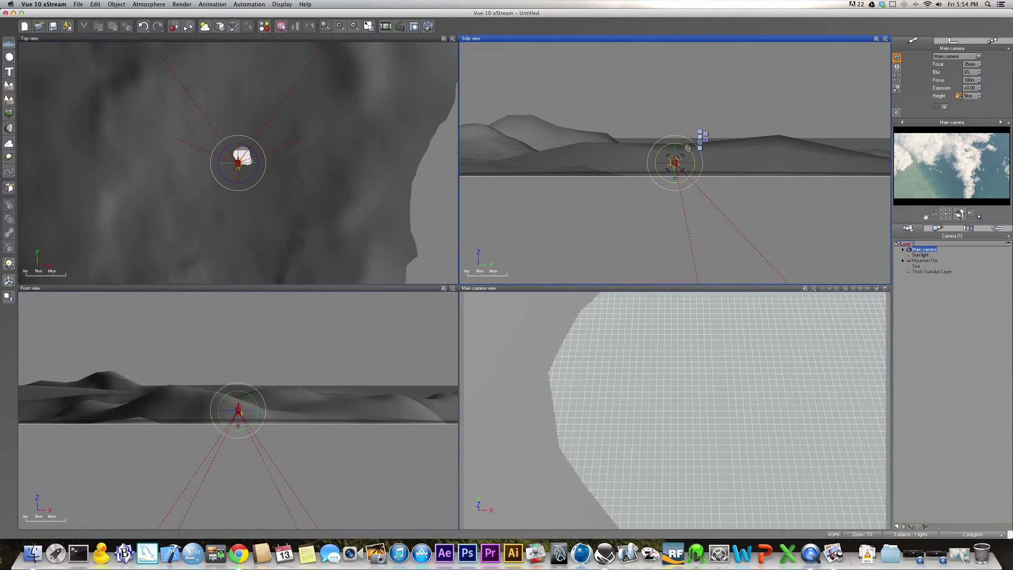
key("m")
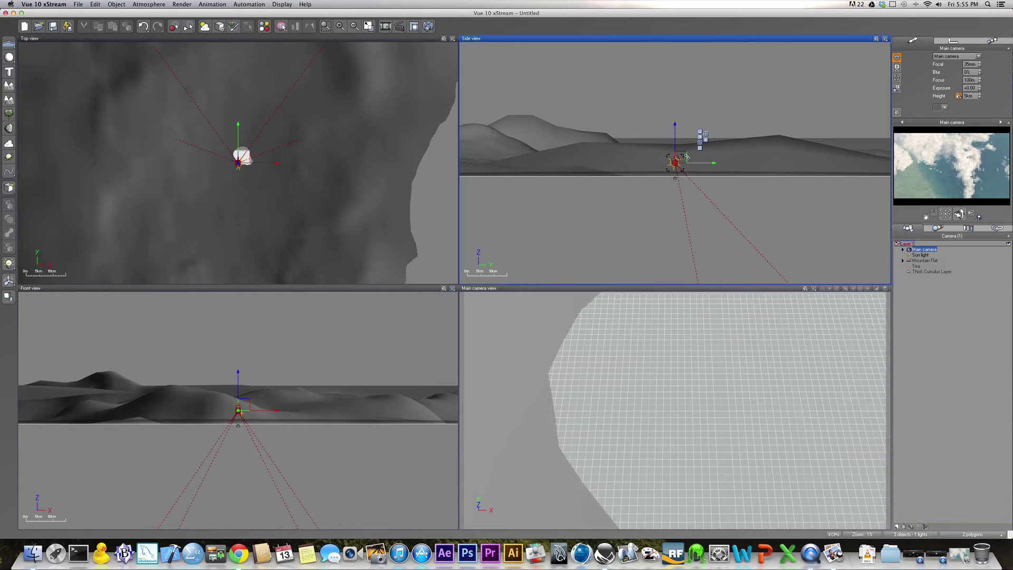
key("r")
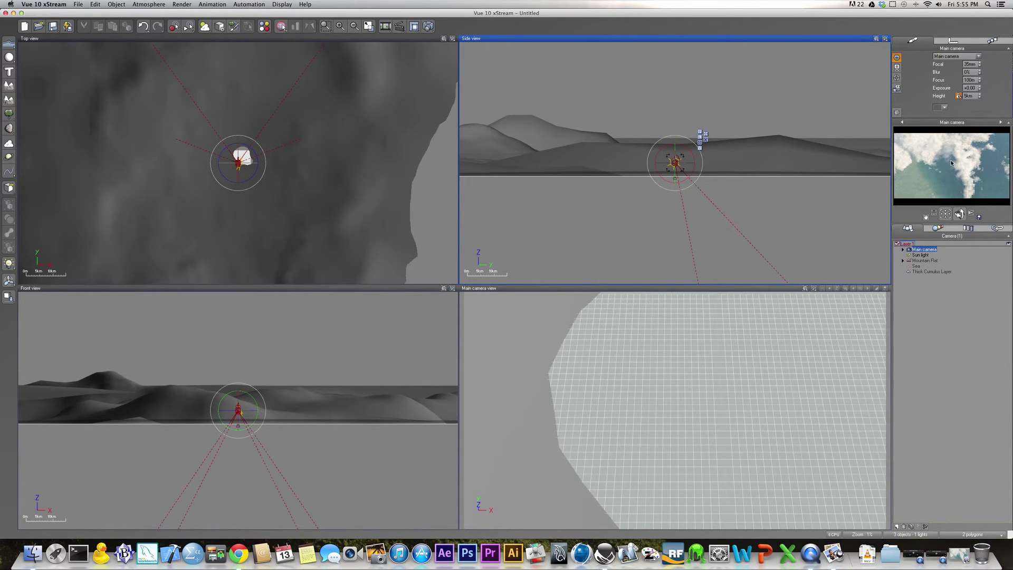
right_click(915, 149)
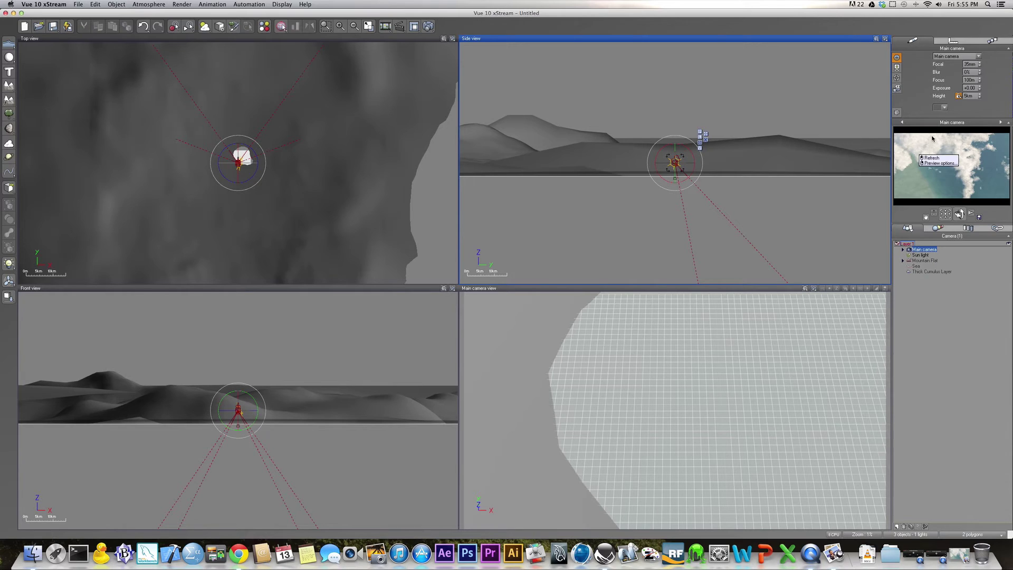
left_click(930, 158)
left_click(929, 262)
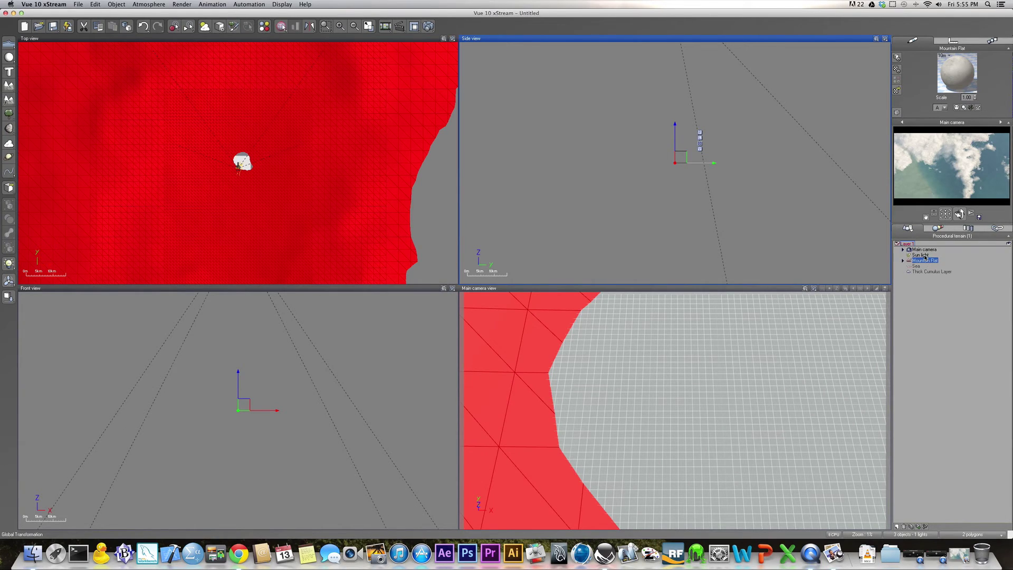
left_click(924, 250)
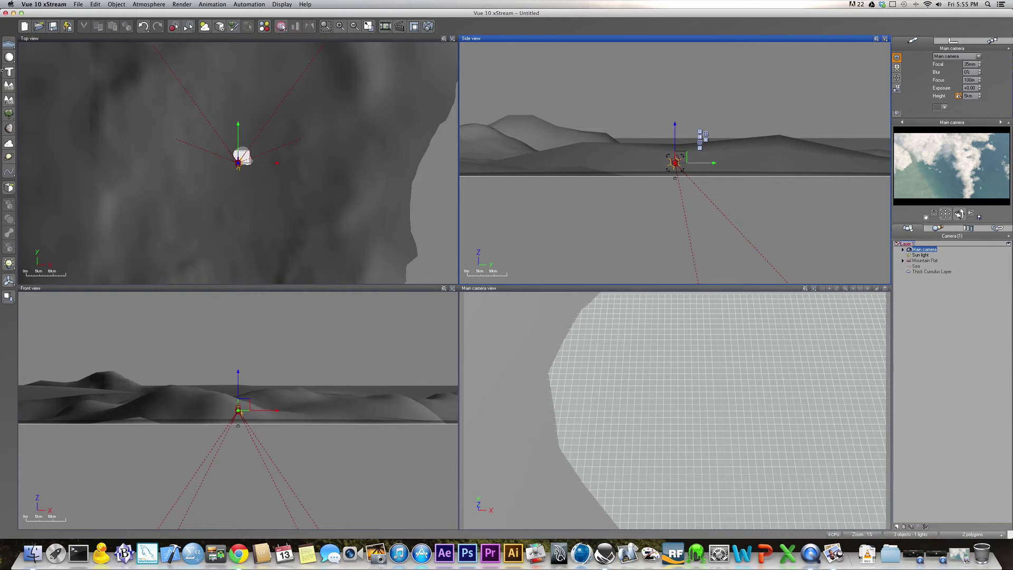
right_click(8, 88)
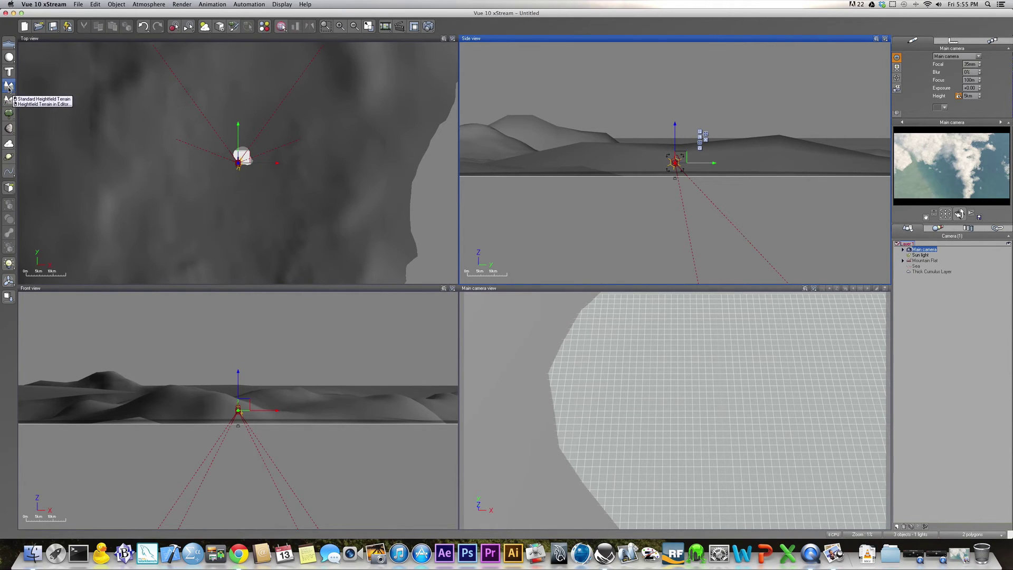
left_click(8, 88)
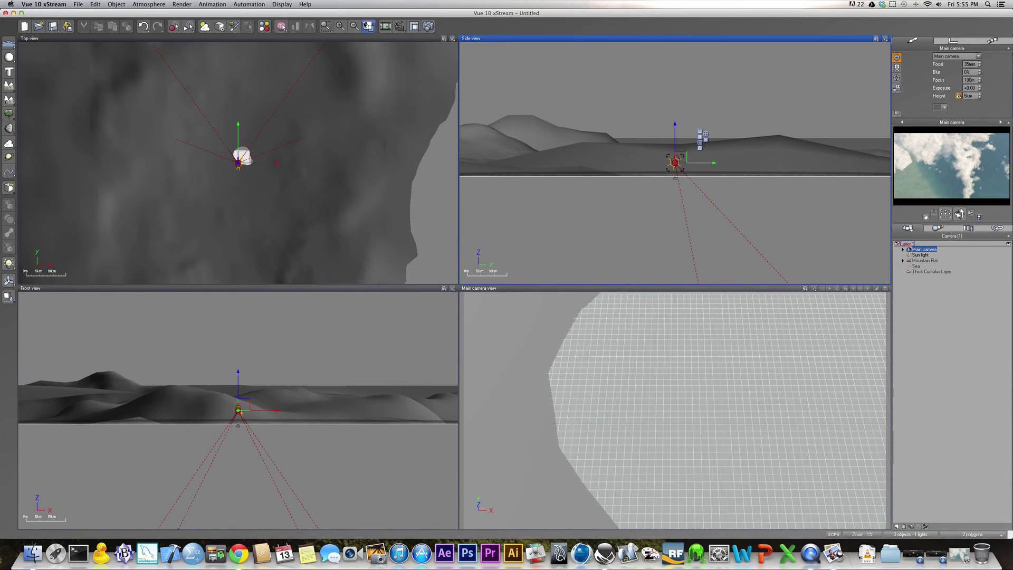
Delete the Thick Cumulus Layer in the Atmosphere Editor's Clouds settings
left_click(250, 28)
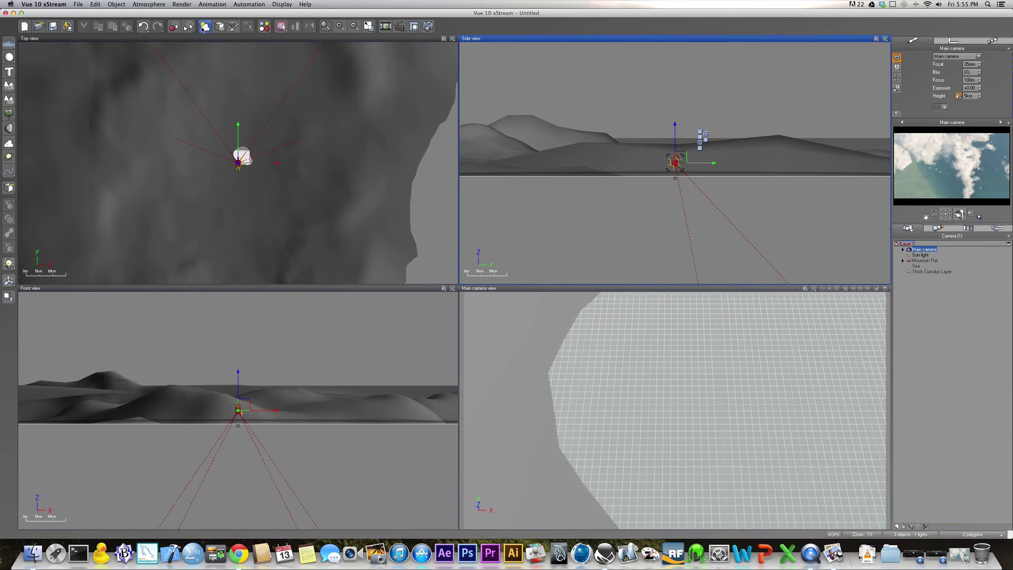
left_click(334, 136)
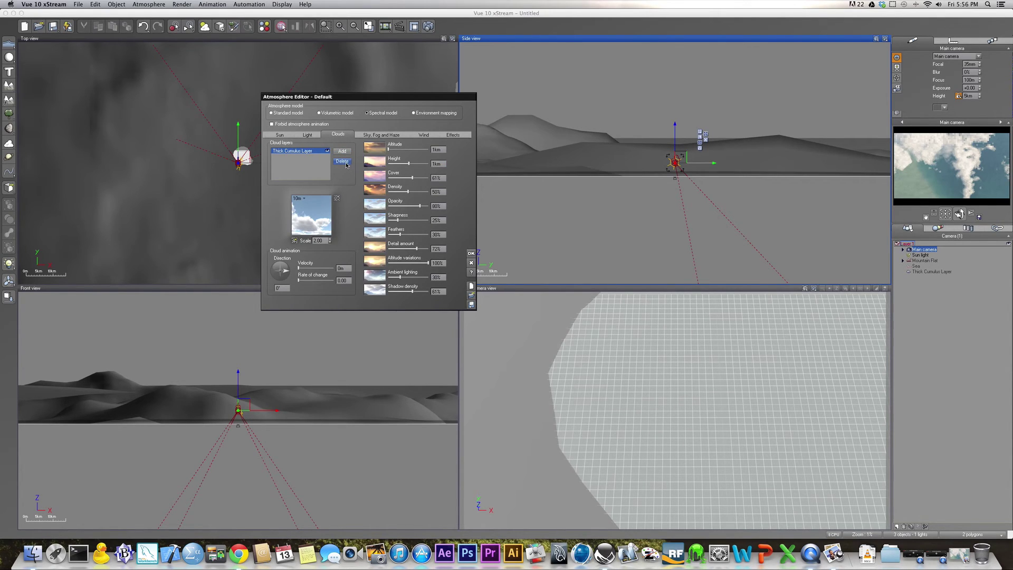
left_click(343, 162)
Add a Planetary Cloud Base layer, then delete it as well
left_click(342, 151)
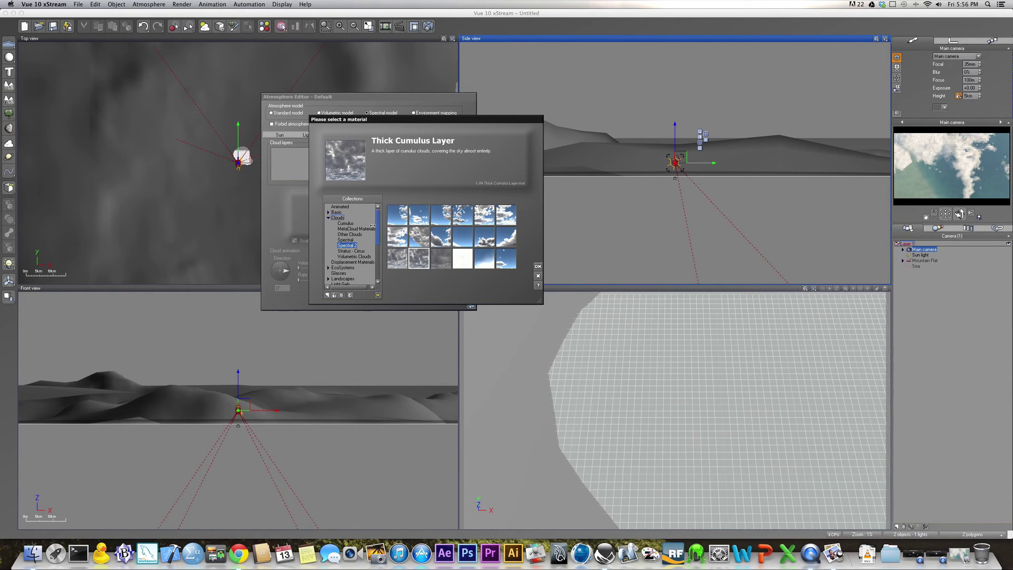
left_click(460, 264)
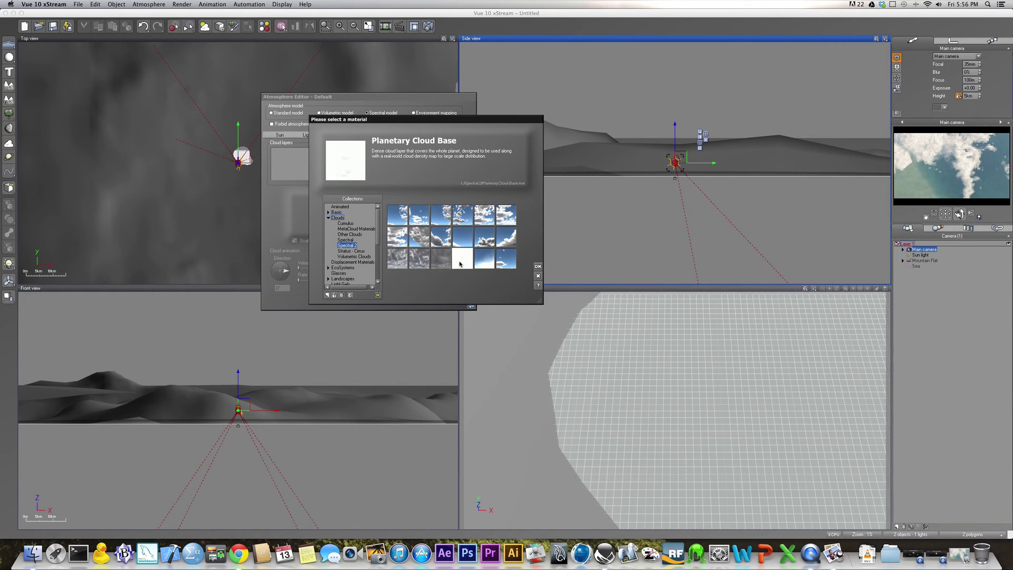
left_click(538, 268)
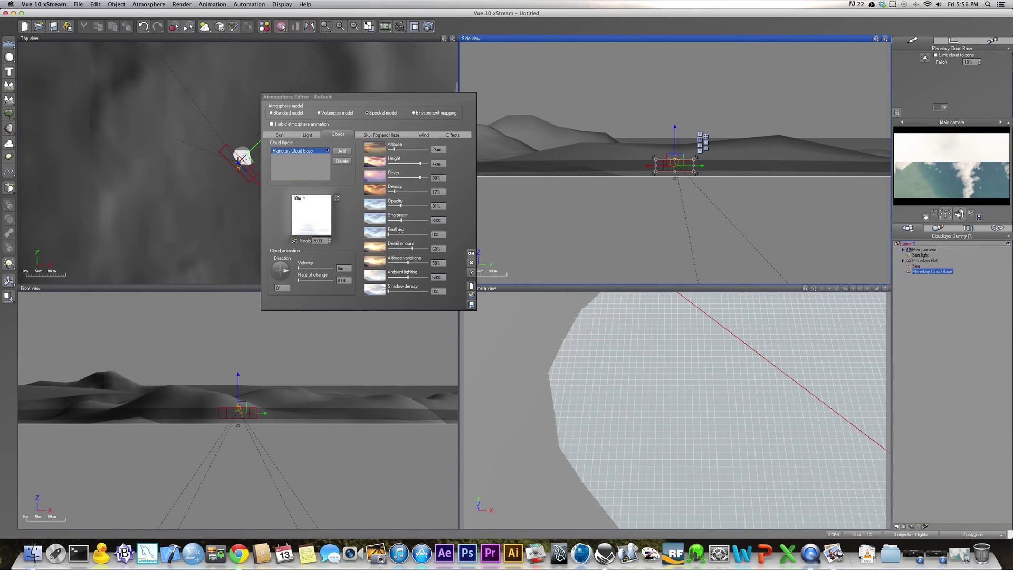
left_click(342, 161)
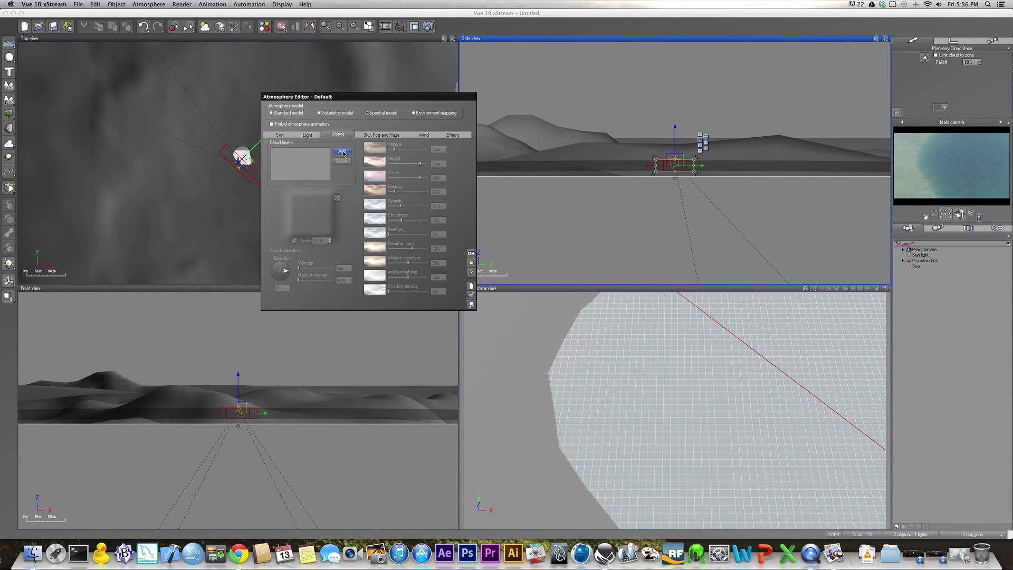
Cancel adding a new cloud material and close the Atmosphere Editor with OK
left_click(343, 152)
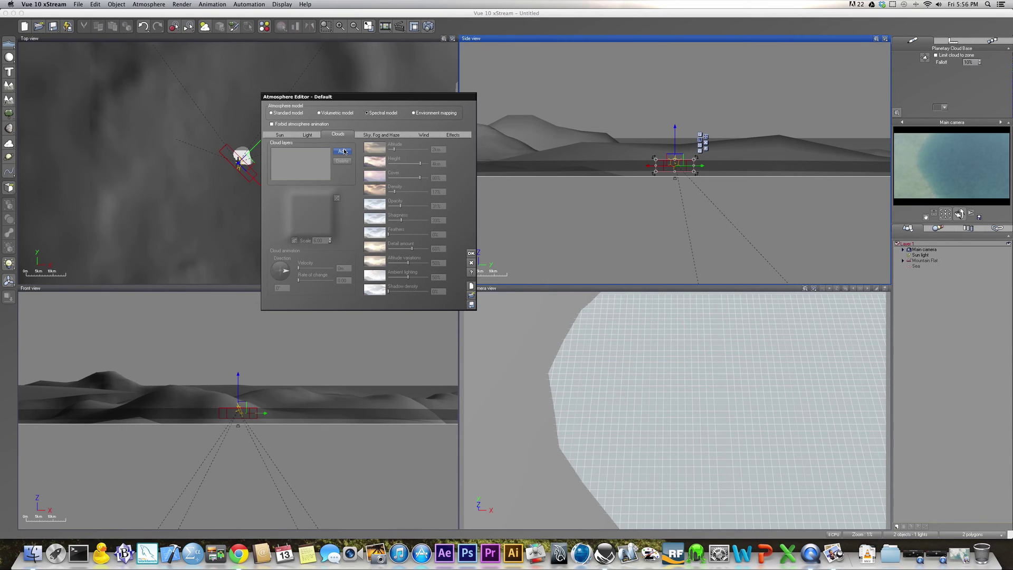
left_click(344, 152)
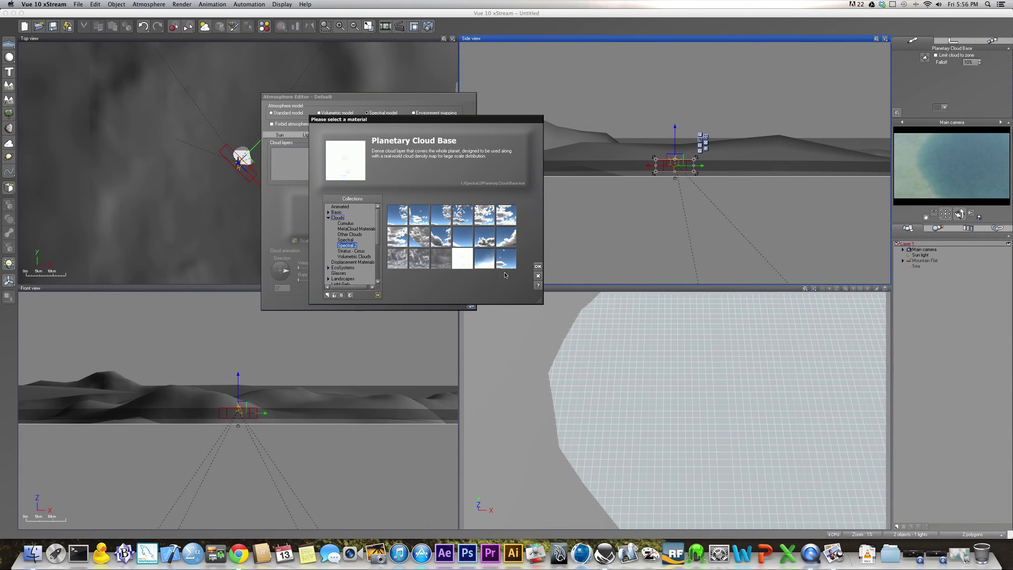
left_click(538, 275)
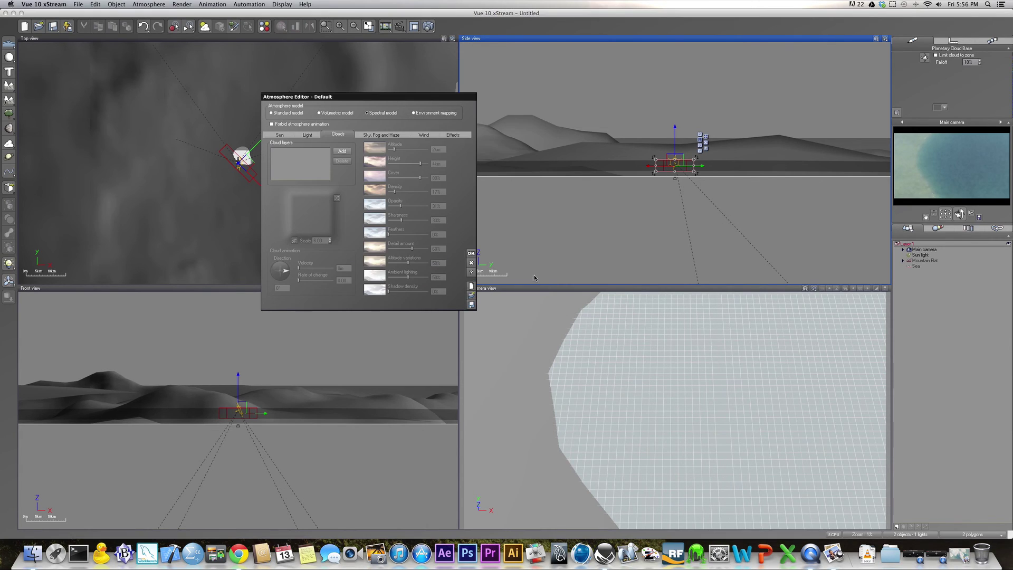
left_click(471, 254)
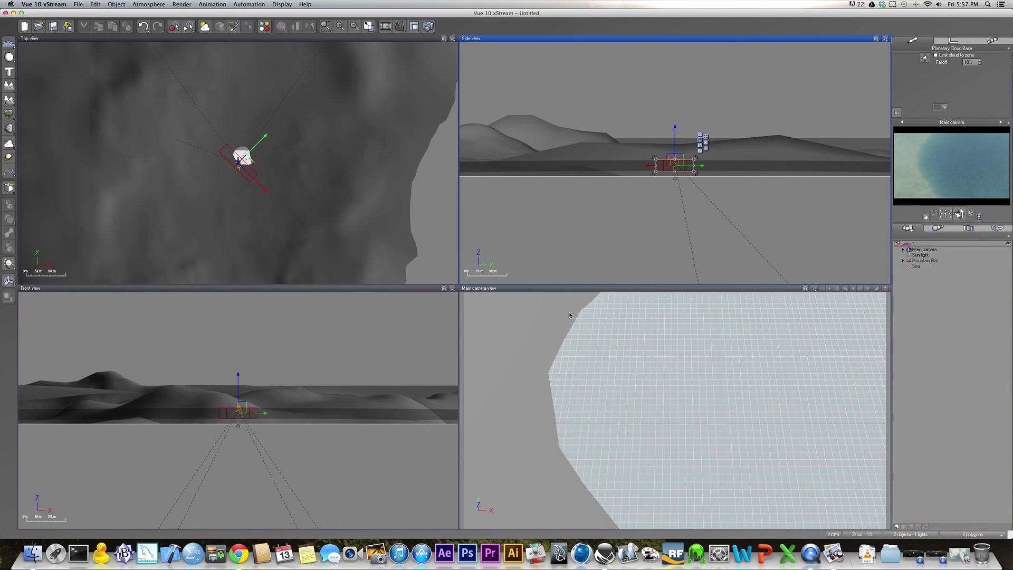
Restore the aerial cloud screenshot in Preview from the Dock
left_click(957, 556)
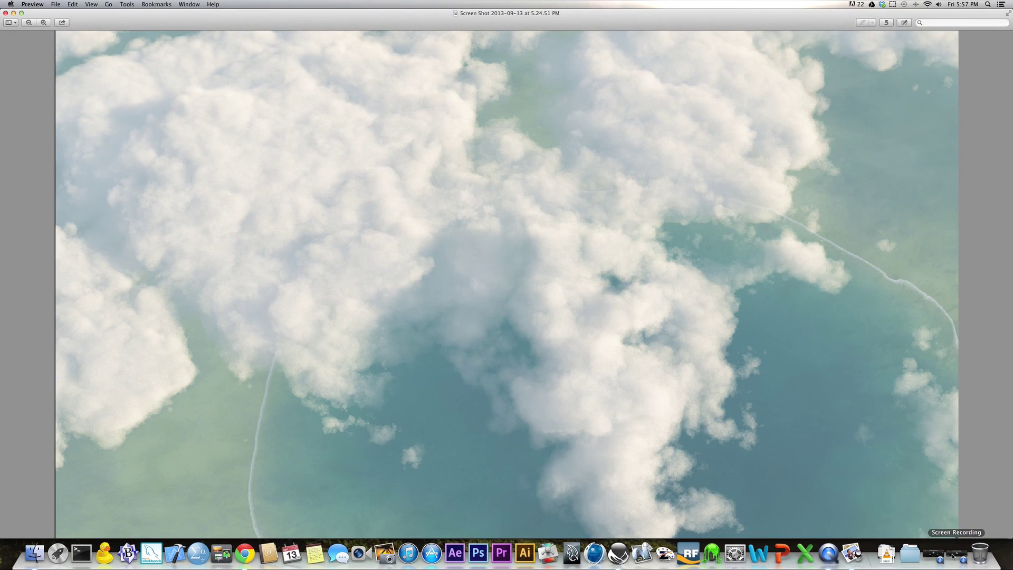
left_click(957, 555)
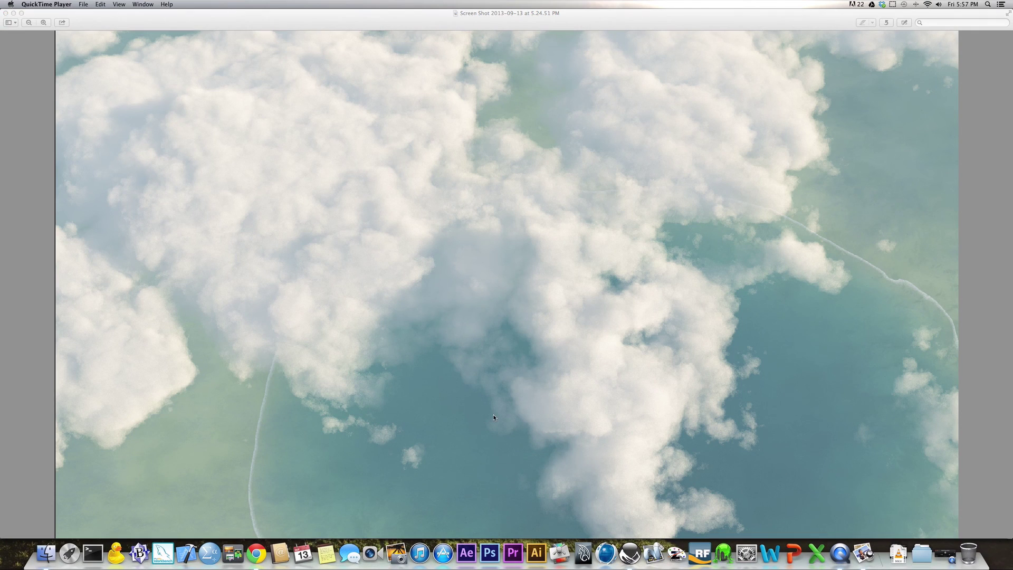
left_click(944, 554)
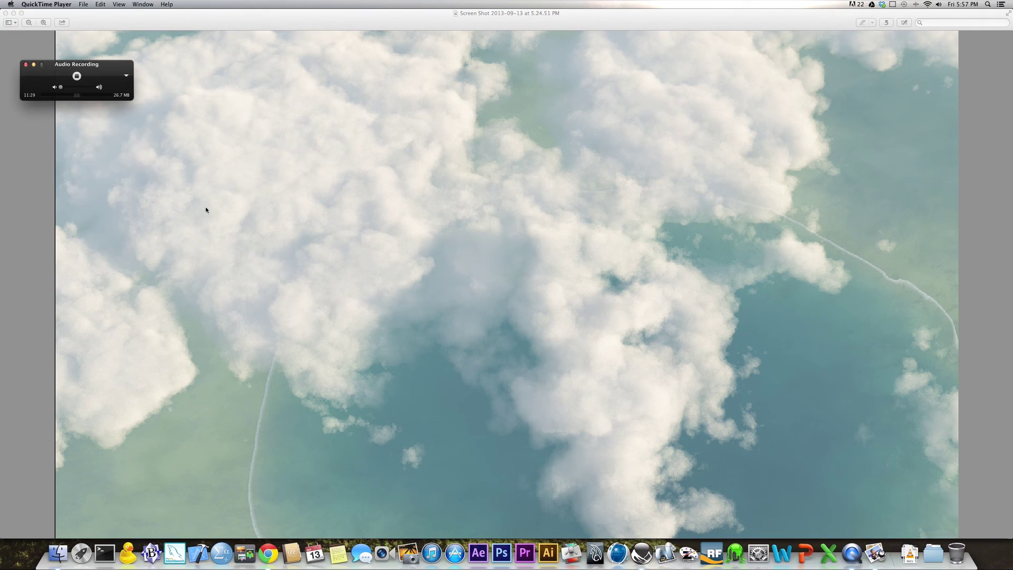